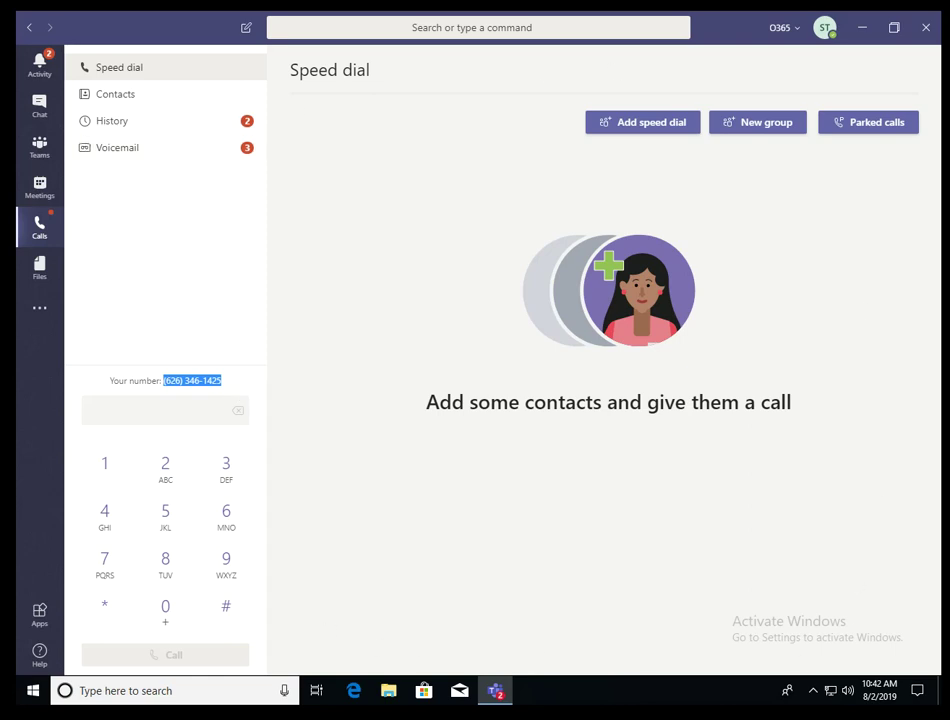
# Step: View the Meetings and Chat sections and return to Calls
pyautogui.click(39, 188)
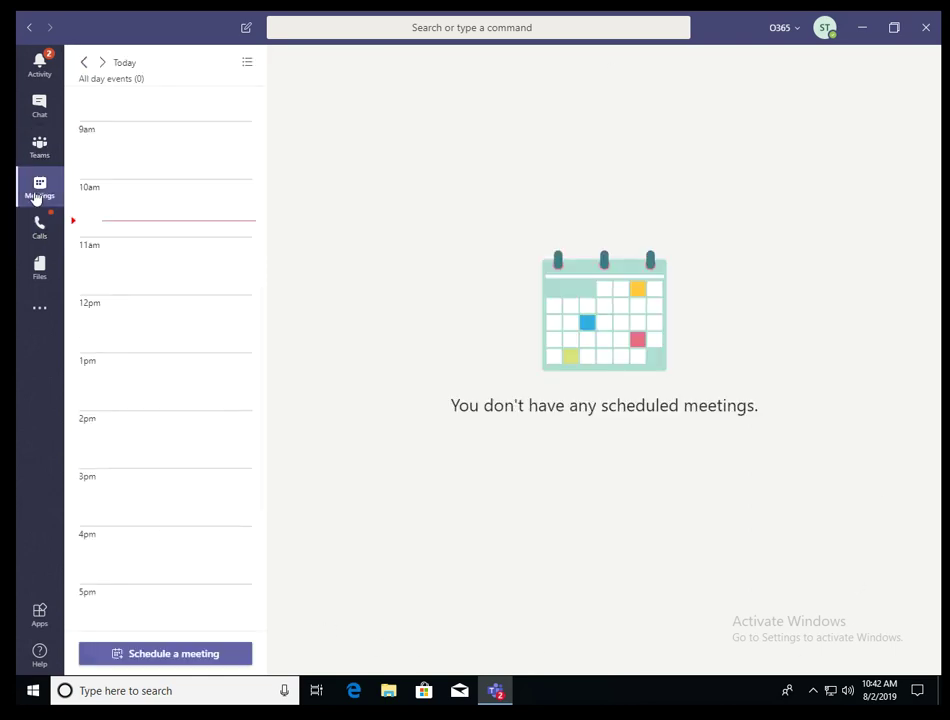
pyautogui.click(34, 112)
pyautogui.click(37, 230)
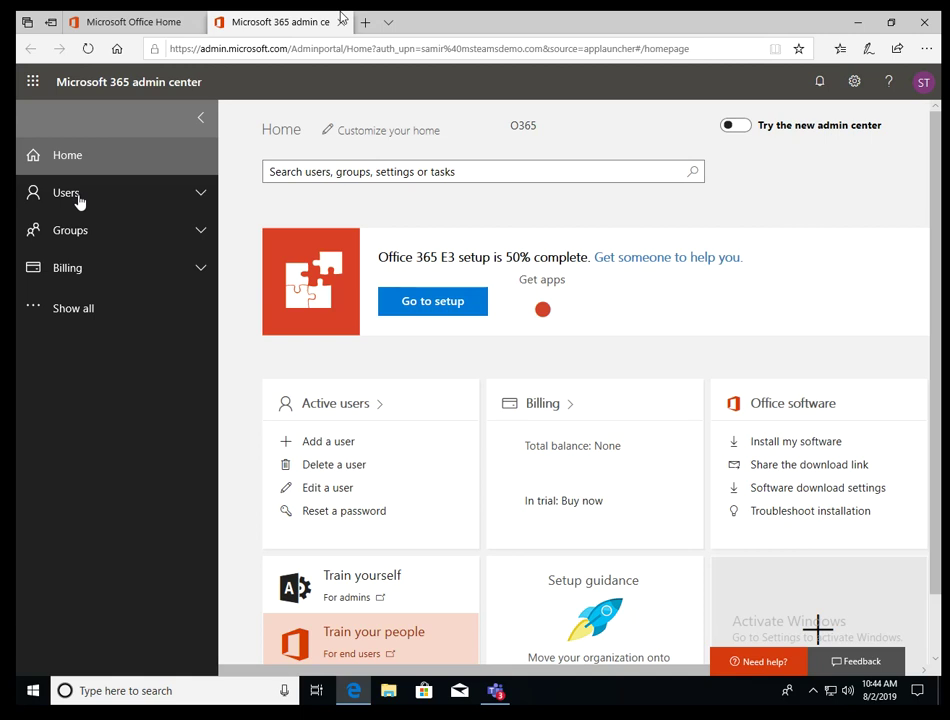
# Step: Open the billing licenses list in the Microsoft 365 admin center and check the Domestic Calling Plan and Office 365 E3 entries
pyautogui.click(61, 269)
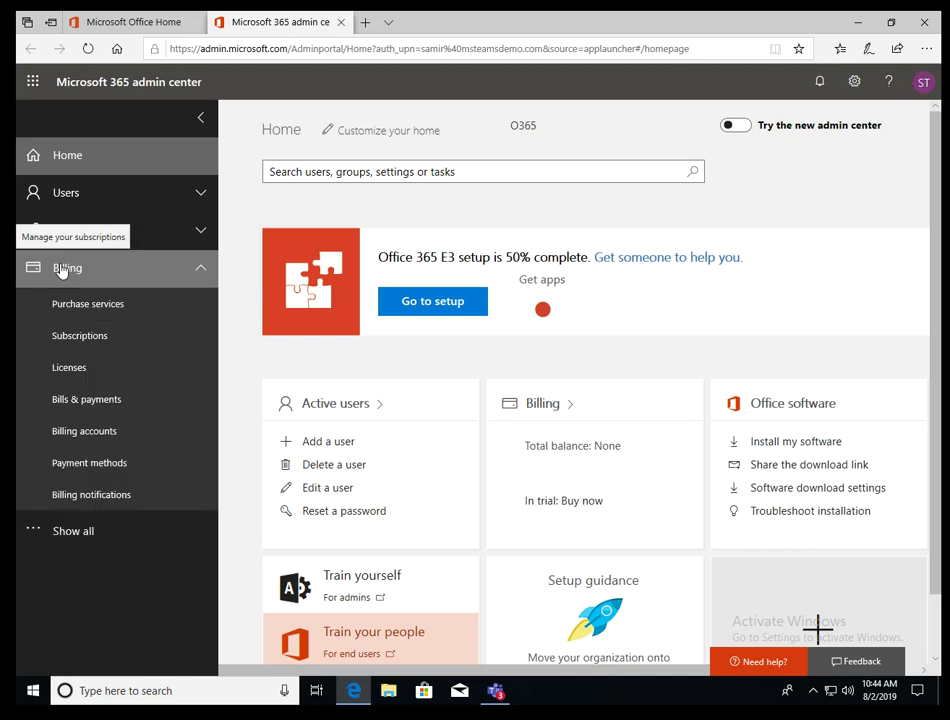
pyautogui.click(75, 377)
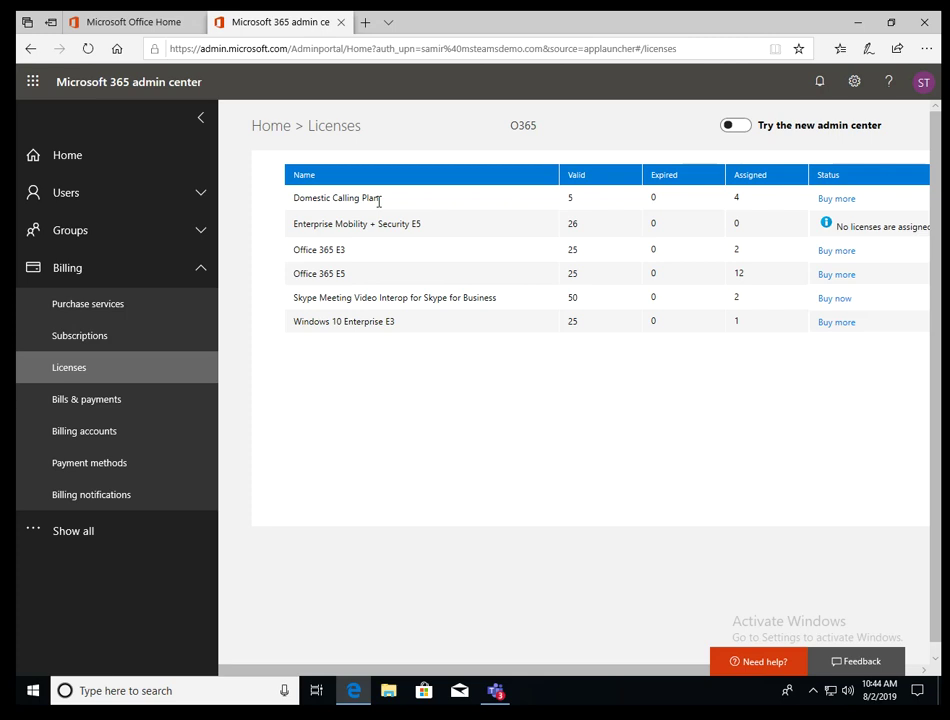
pyautogui.moveTo(388, 199)
pyautogui.mouseDown()
pyautogui.moveTo(295, 216)
pyautogui.moveTo(291, 204)
pyautogui.moveTo(383, 207)
pyautogui.mouseUp()
pyautogui.click(293, 197)
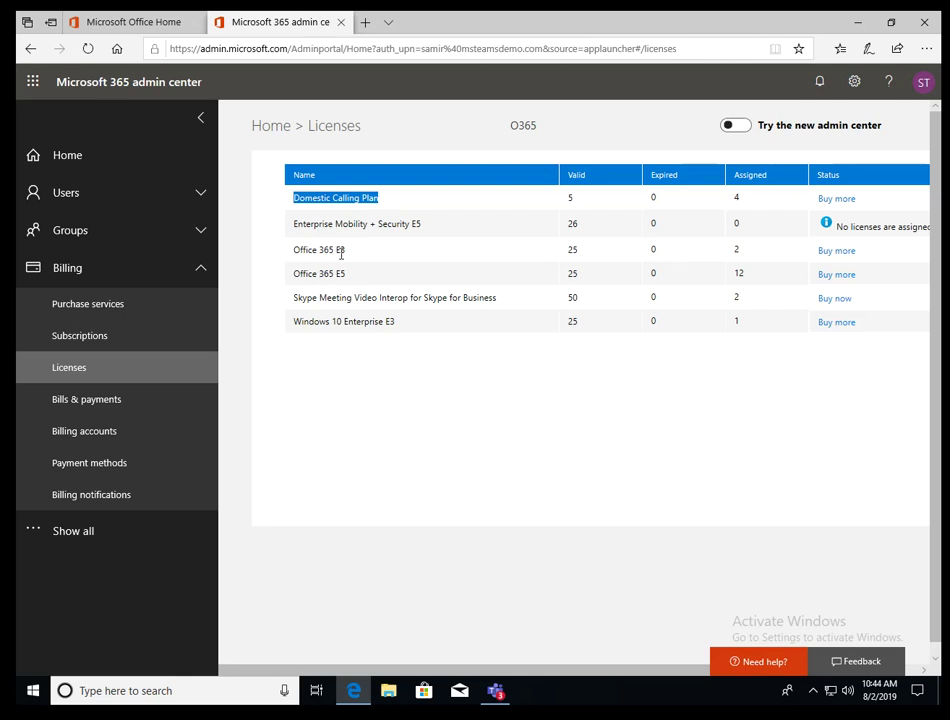
pyautogui.moveTo(345, 247); pyautogui.dragTo(290, 249)
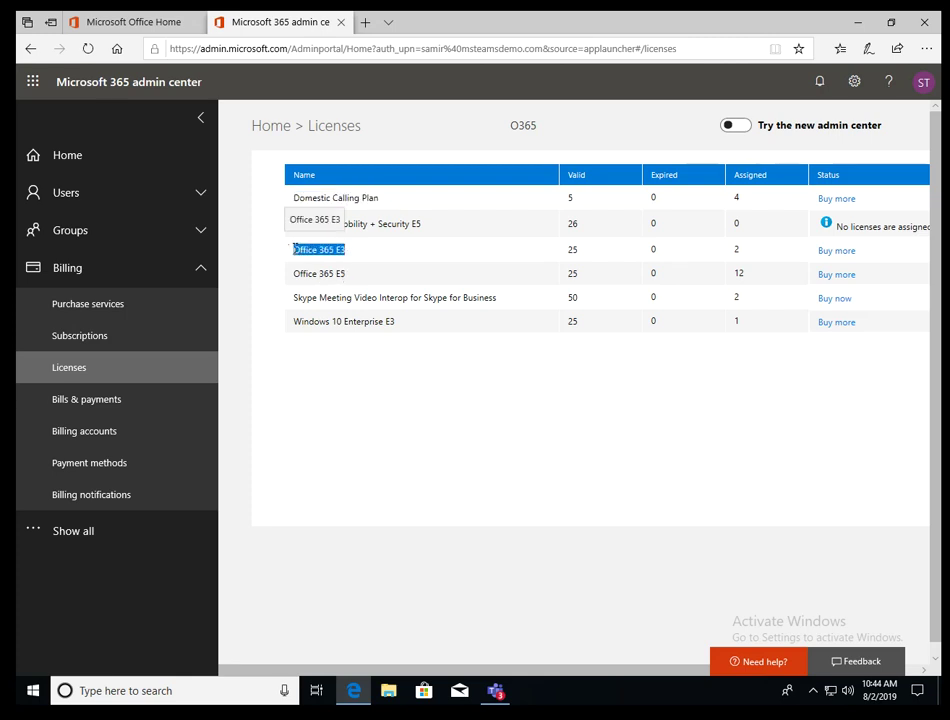
pyautogui.click(365, 258)
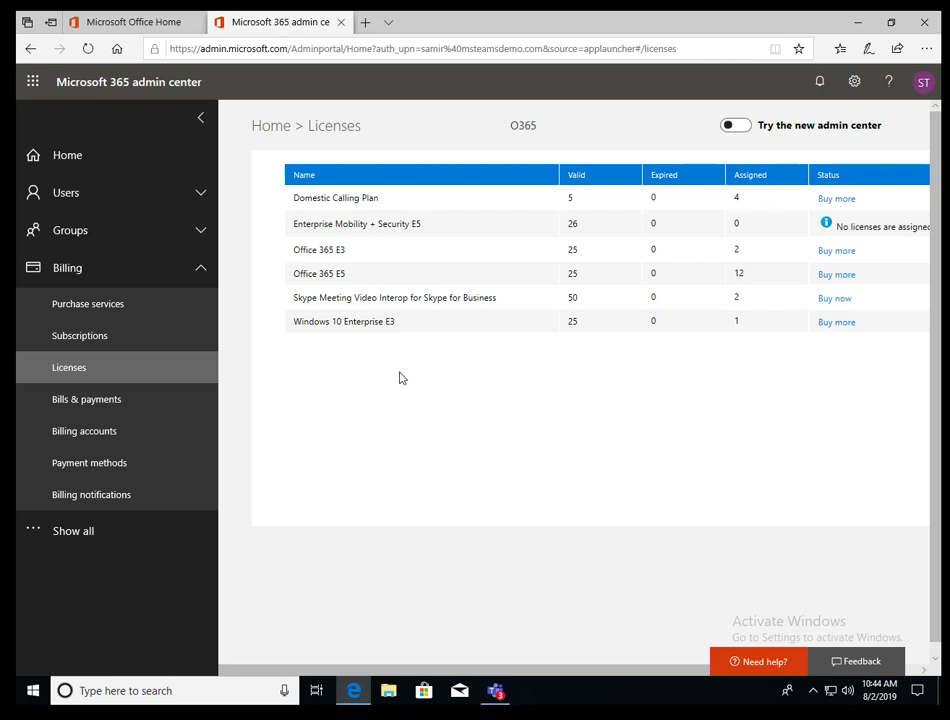
# Step: Open Demo User1 from the active users and bring up that account's product licenses for editing
pyautogui.click(74, 204)
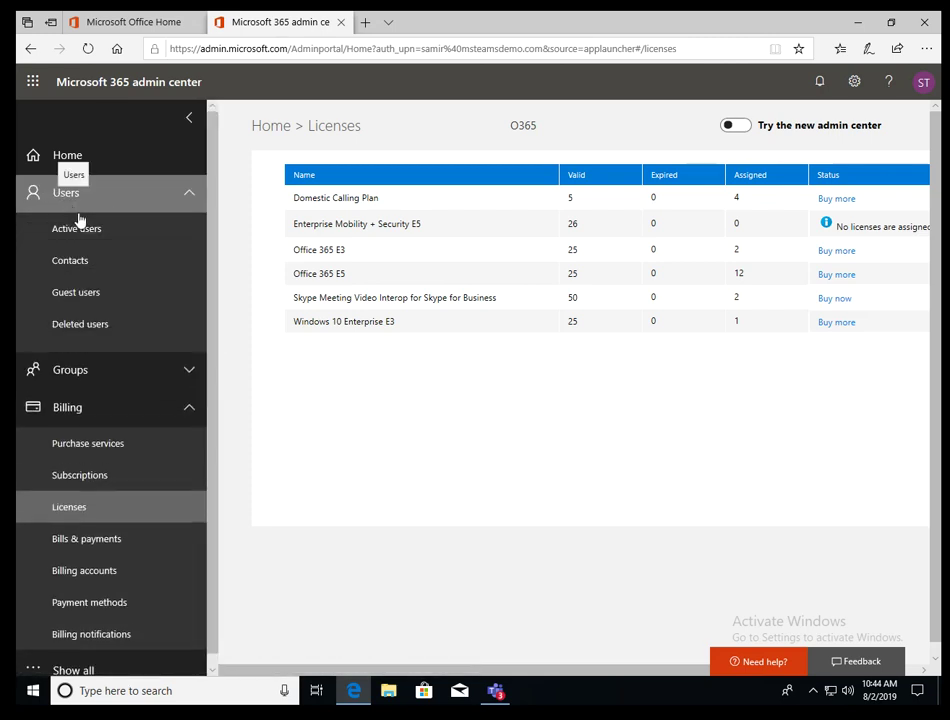
pyautogui.click(82, 240)
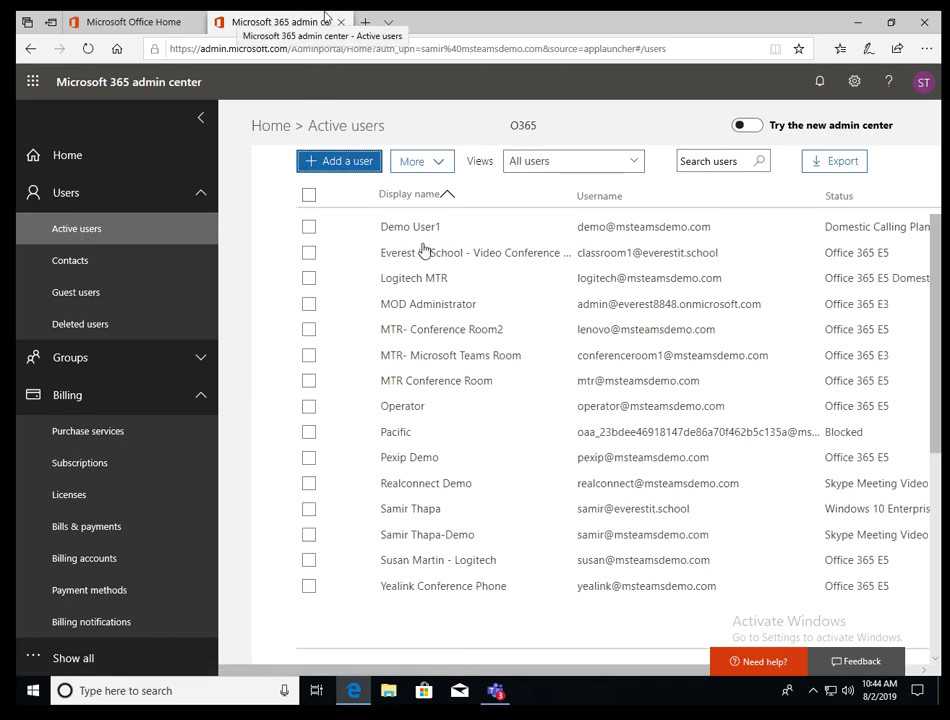
pyautogui.click(652, 229)
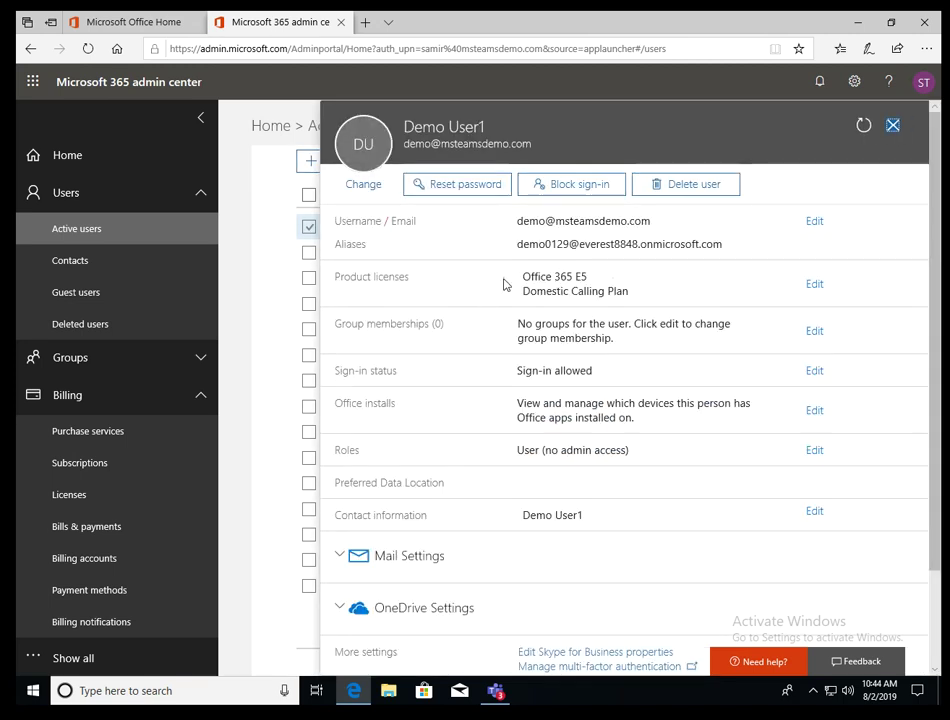
pyautogui.moveTo(518, 277); pyautogui.dragTo(591, 280)
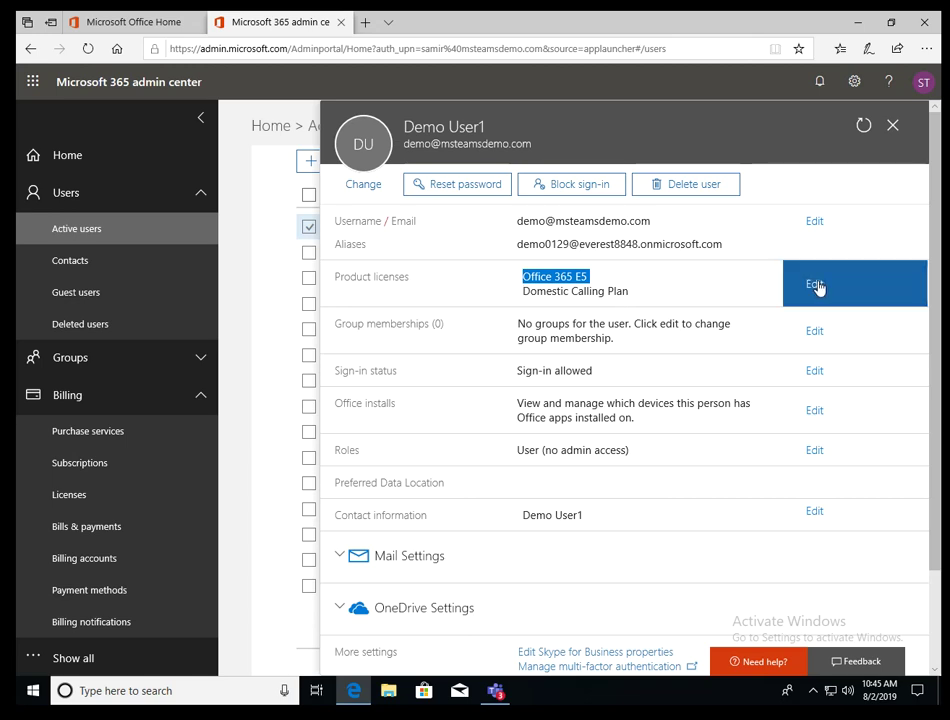
pyautogui.click(817, 288)
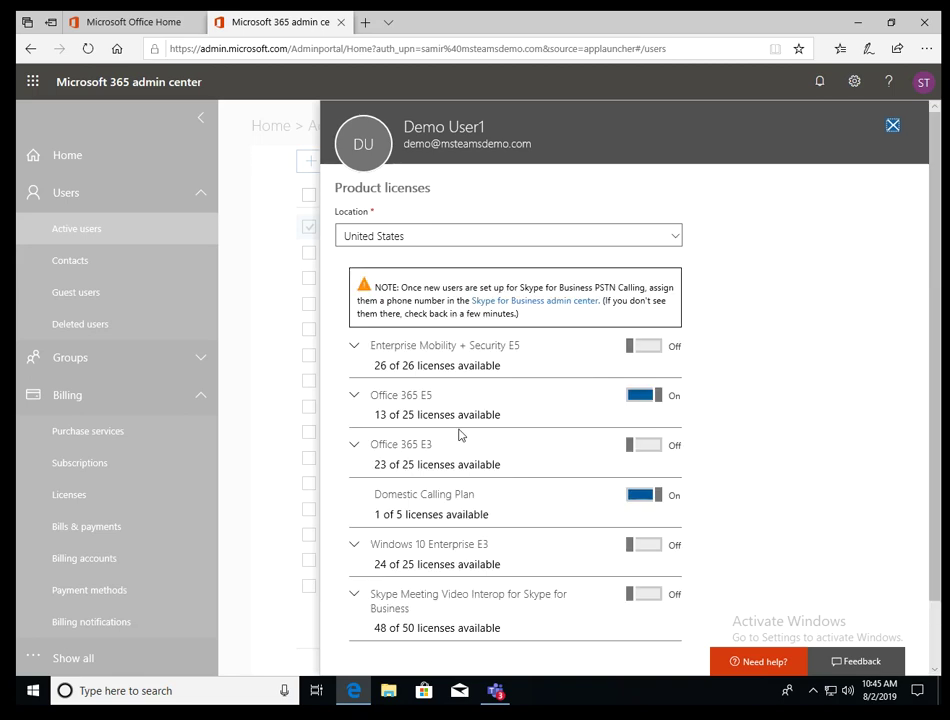
# Step: Expand the Office 365 E5 license and check whether its Phone System service is enabled
pyautogui.click(401, 415)
pyautogui.scroll(-2, 405, 417)
pyautogui.scroll(-4, 407, 418)
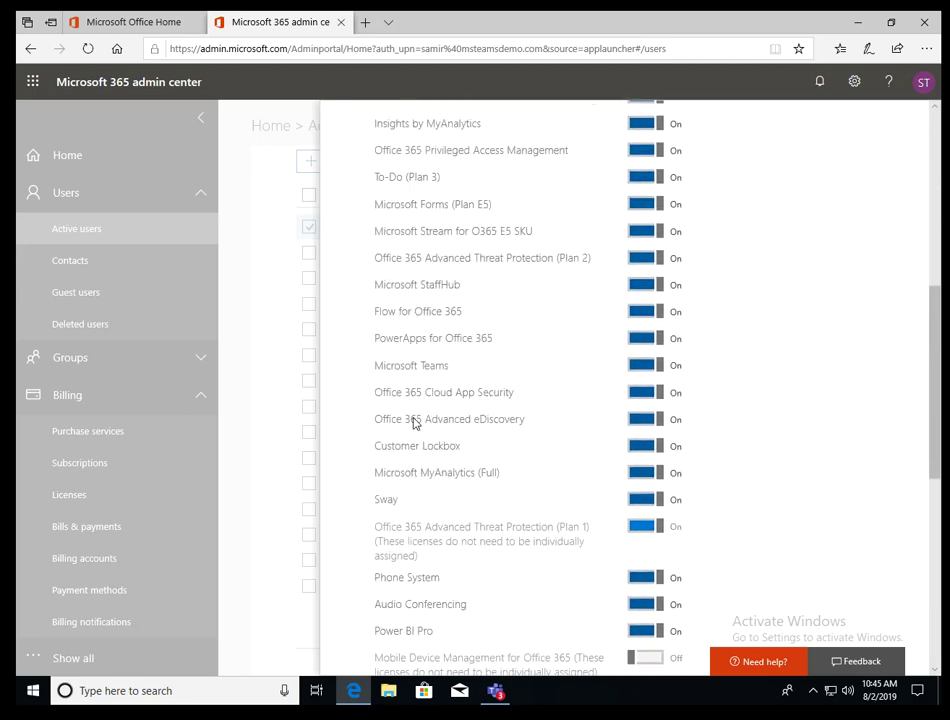
pyautogui.scroll(-3, 413, 423)
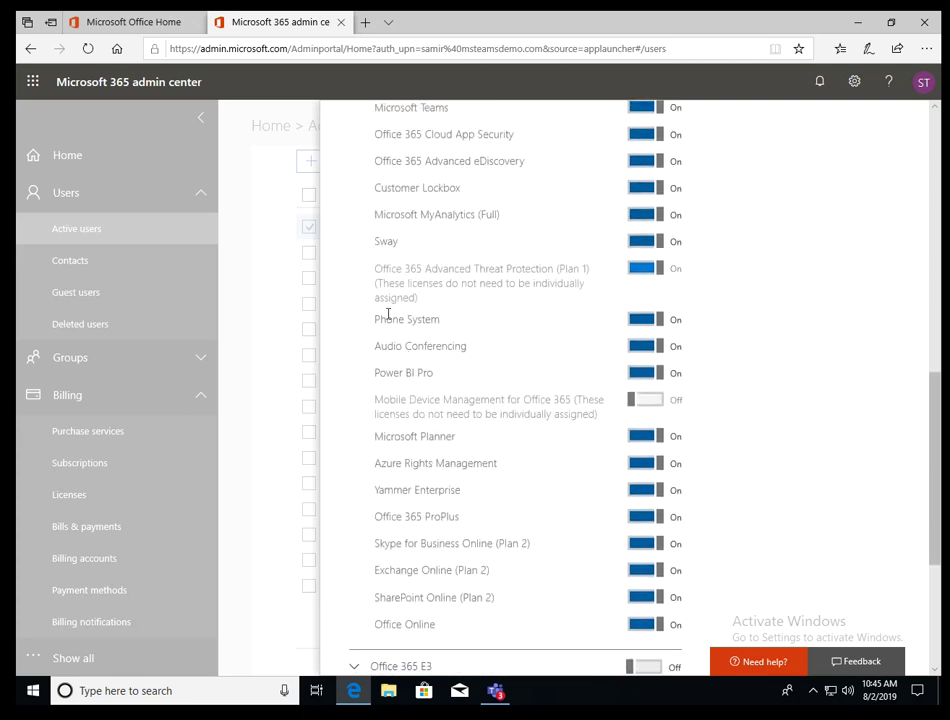
pyautogui.moveTo(379, 319); pyautogui.dragTo(447, 325)
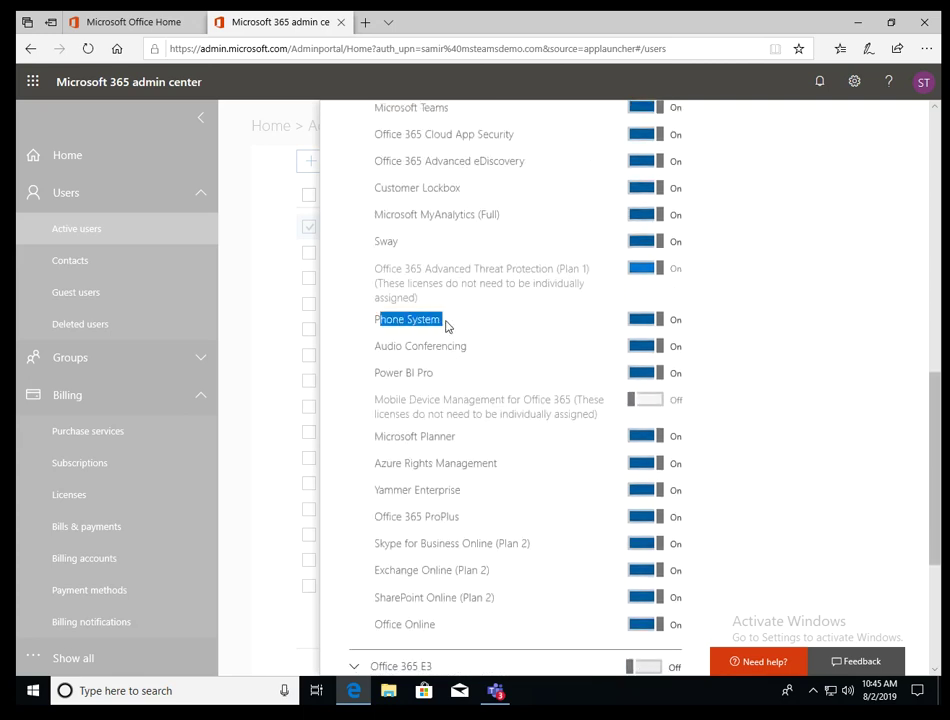
pyautogui.click(383, 323)
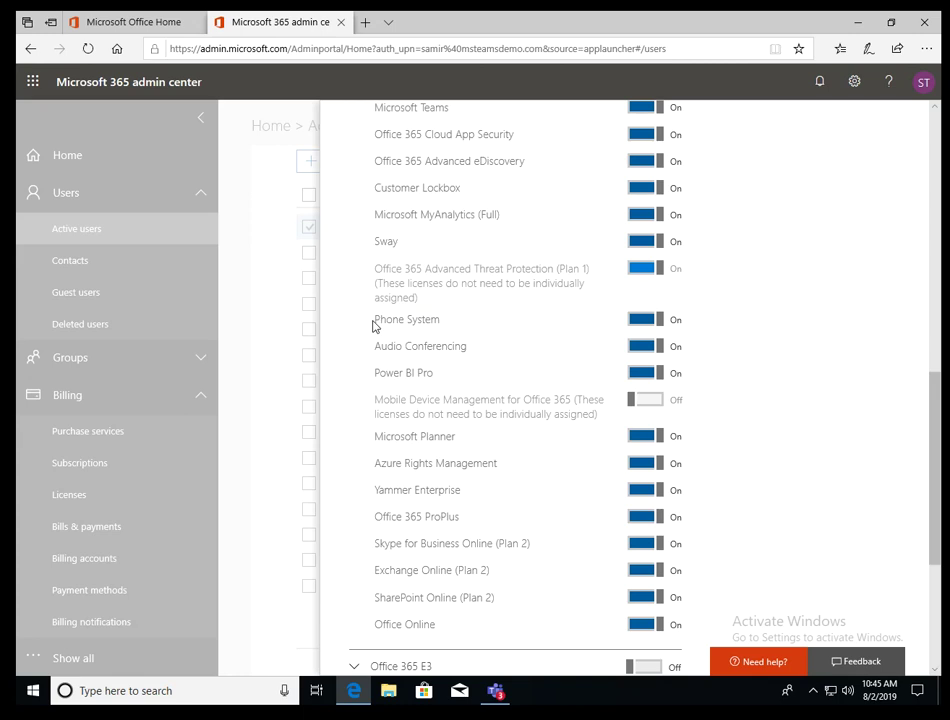
pyautogui.moveTo(373, 325); pyautogui.dragTo(445, 325)
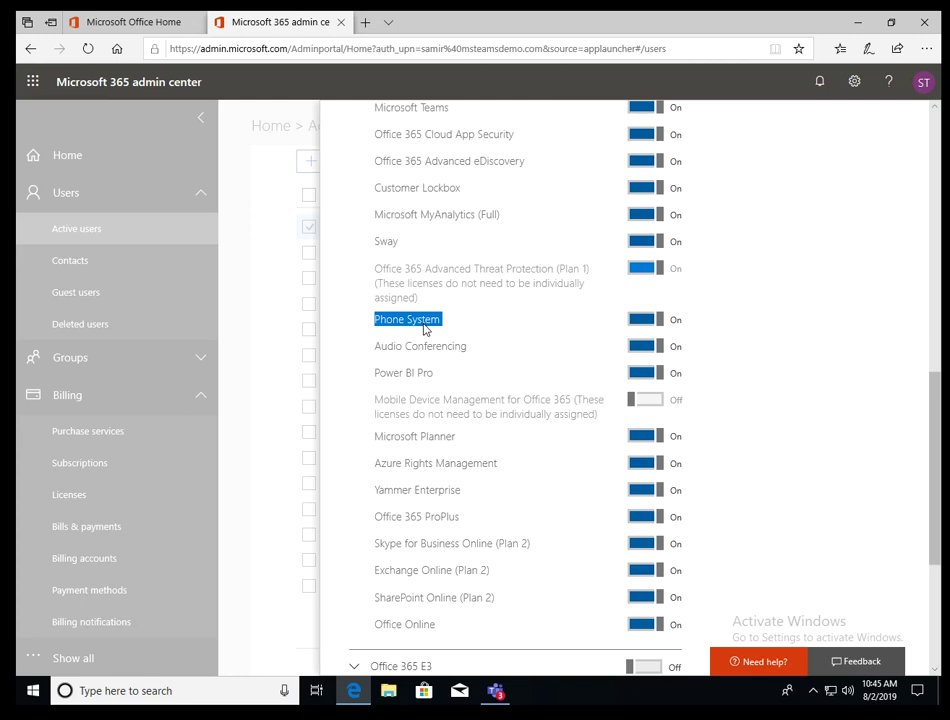
# Step: Collapse Office 365 E5, check the Domestic Calling Plan assignment, and close the user's details without changes
pyautogui.scroll(8, 424, 330)
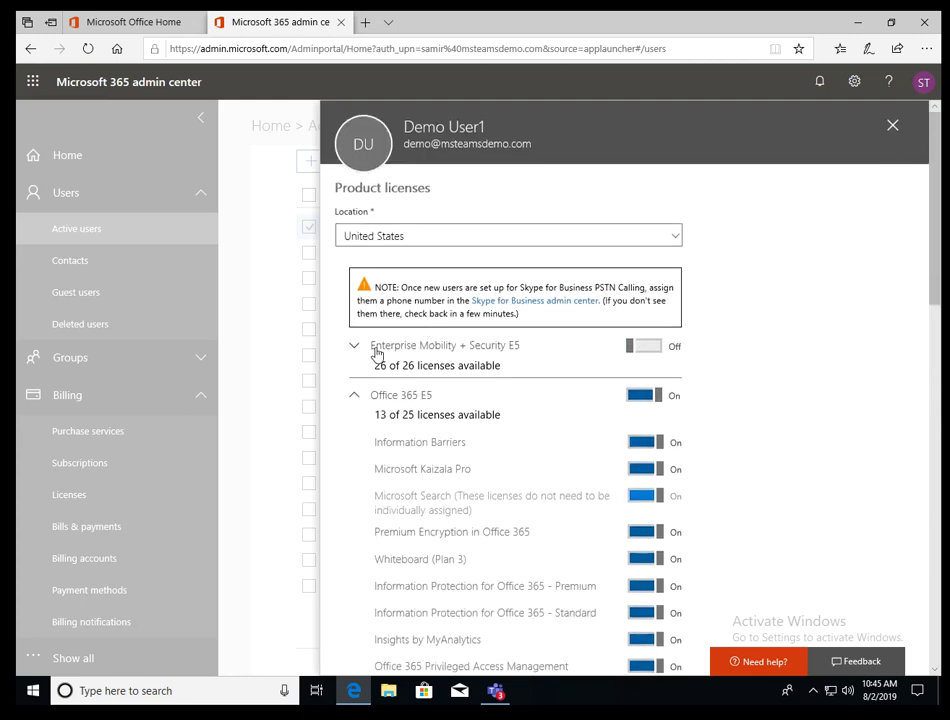
pyautogui.click(352, 401)
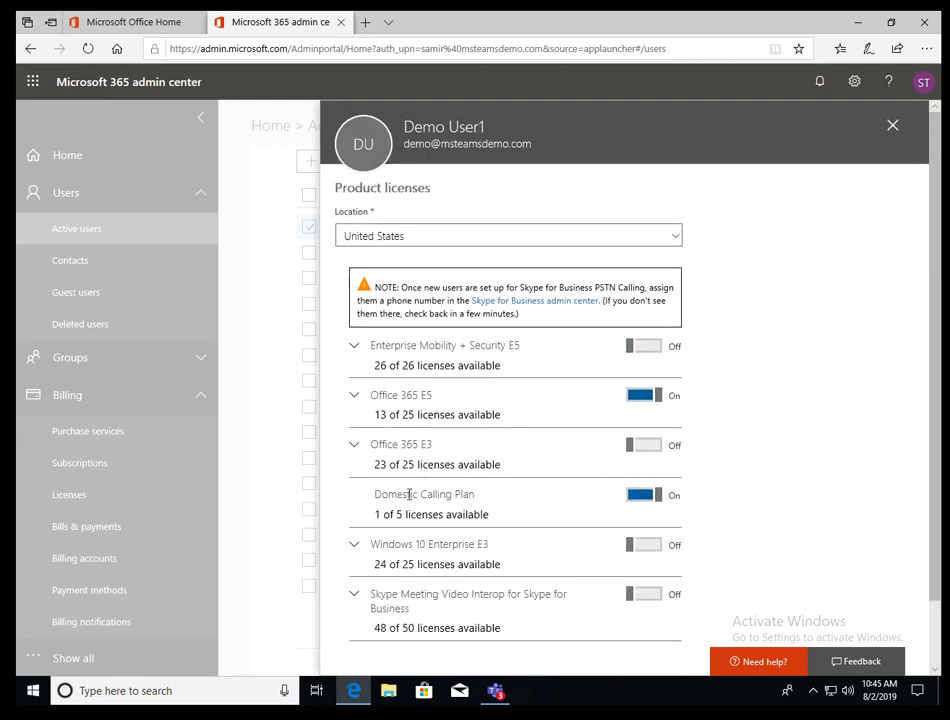
pyautogui.moveTo(376, 495); pyautogui.dragTo(477, 498)
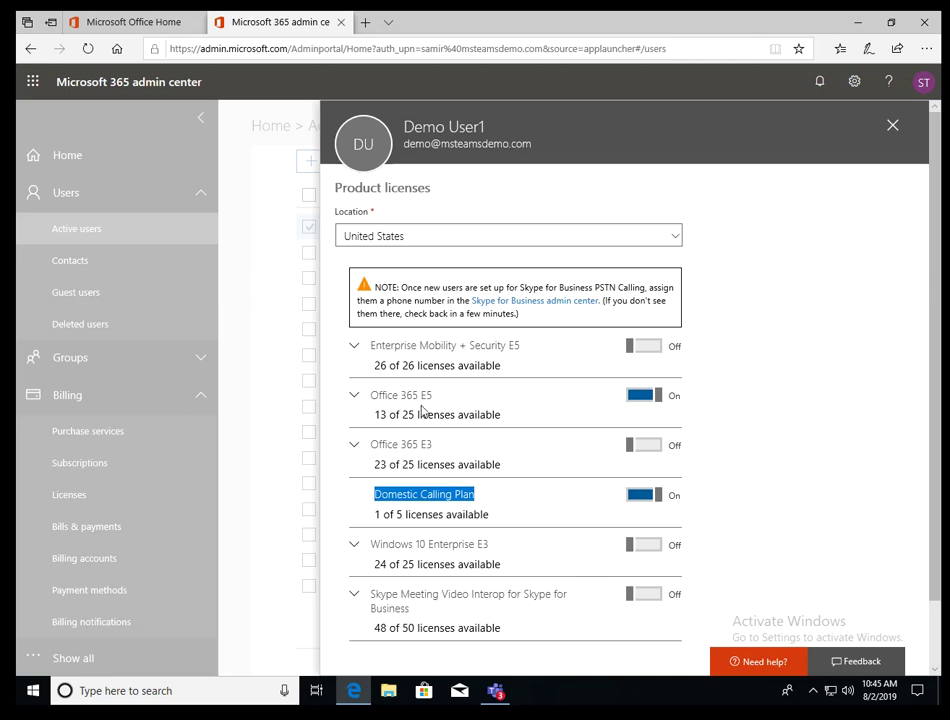
pyautogui.click(893, 127)
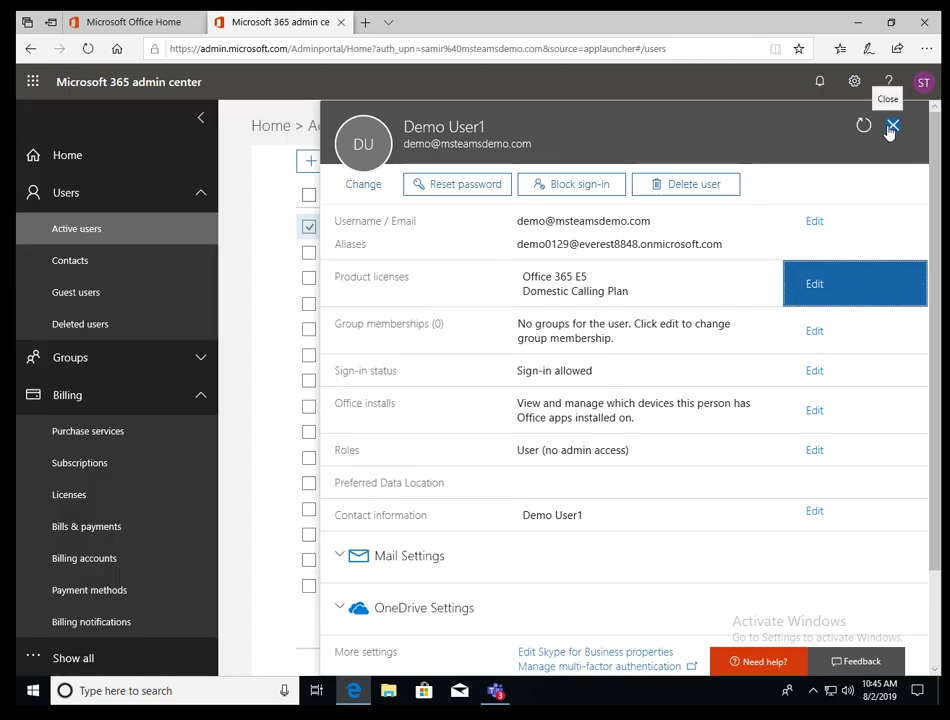
pyautogui.click(893, 127)
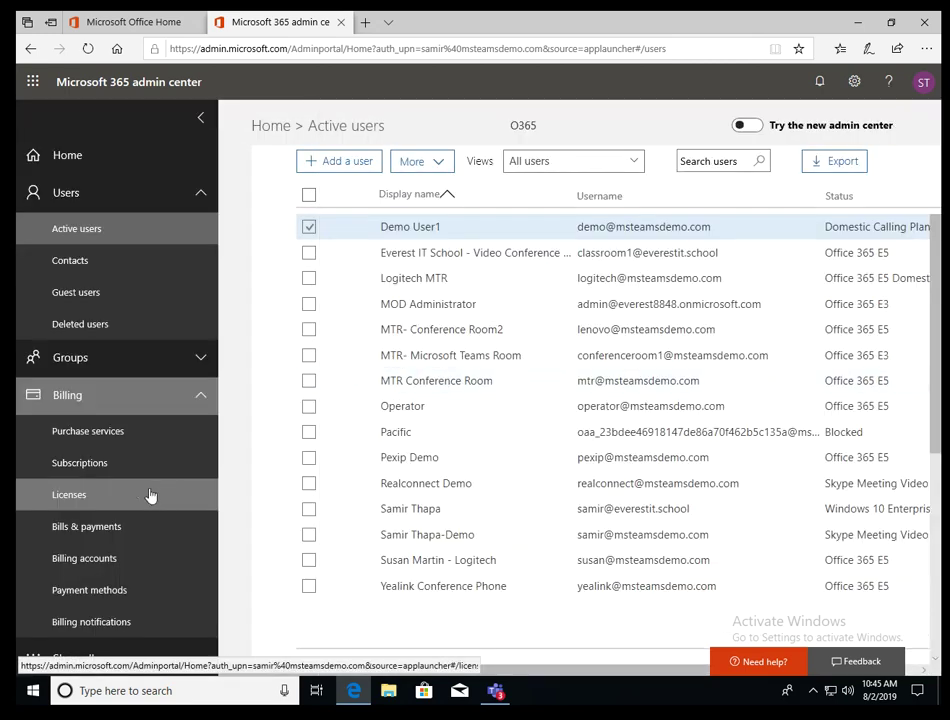
# Step: Show all navigation entries and open the Microsoft Teams admin center from the list of admin centers
pyautogui.click(80, 397)
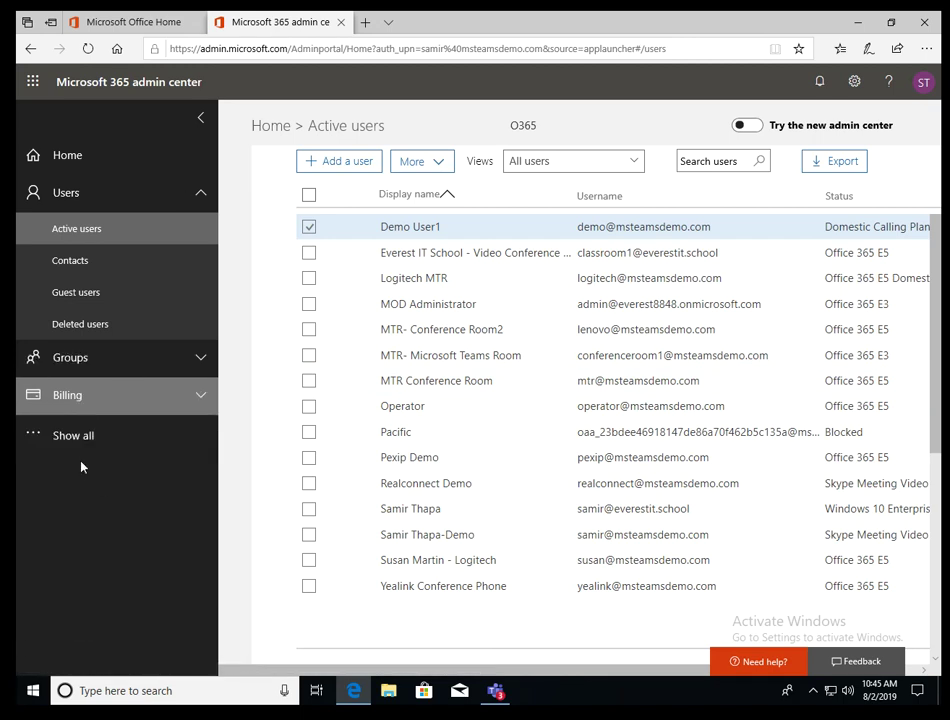
pyautogui.click(75, 440)
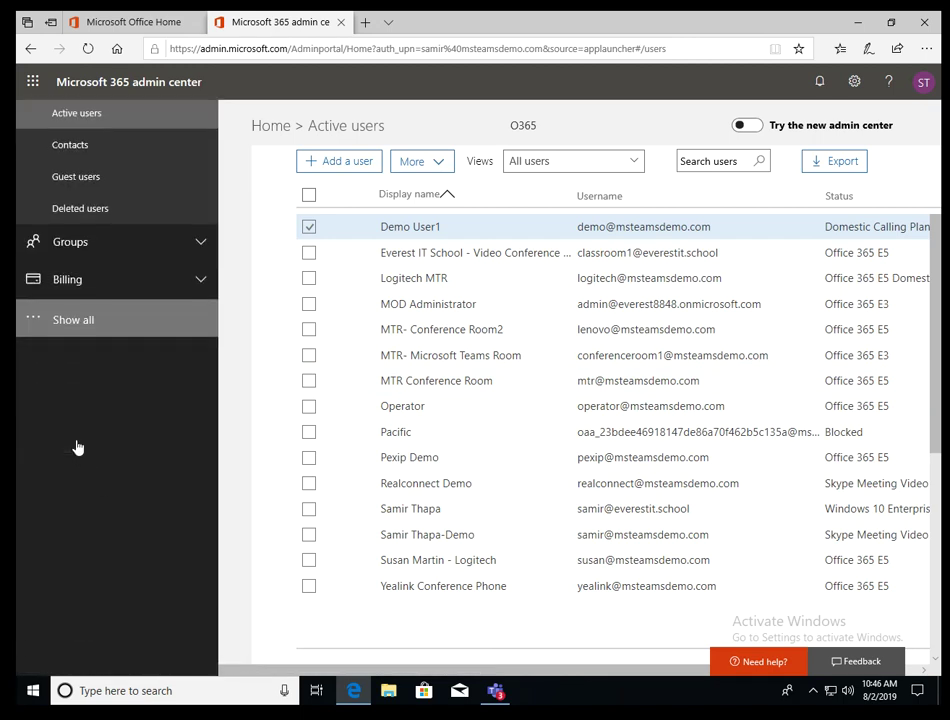
pyautogui.scroll(-4, 100, 500)
pyautogui.click(106, 588)
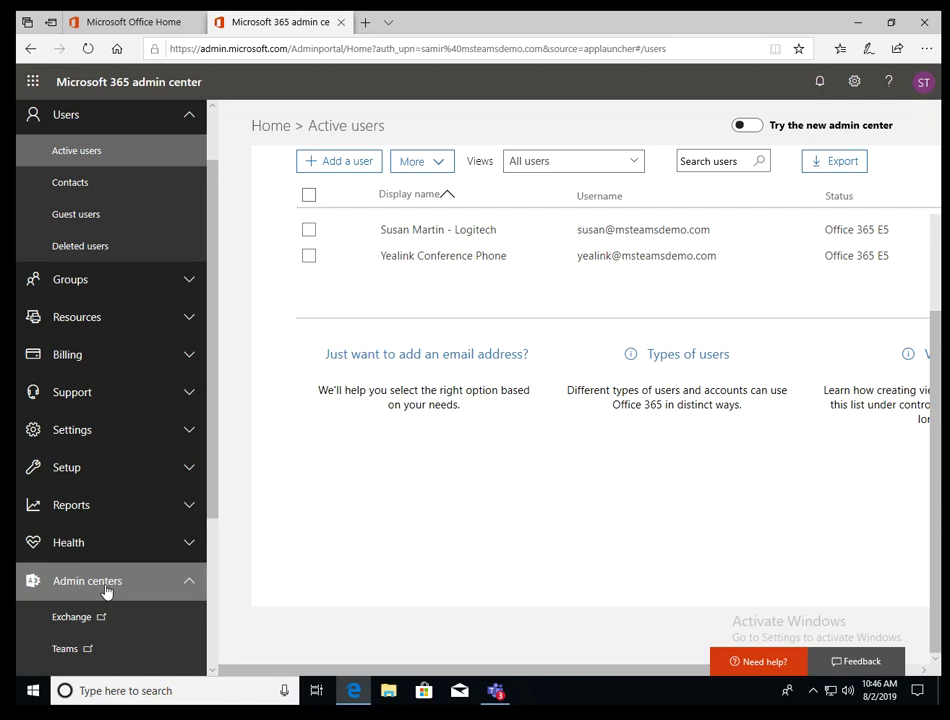
pyautogui.click(78, 304)
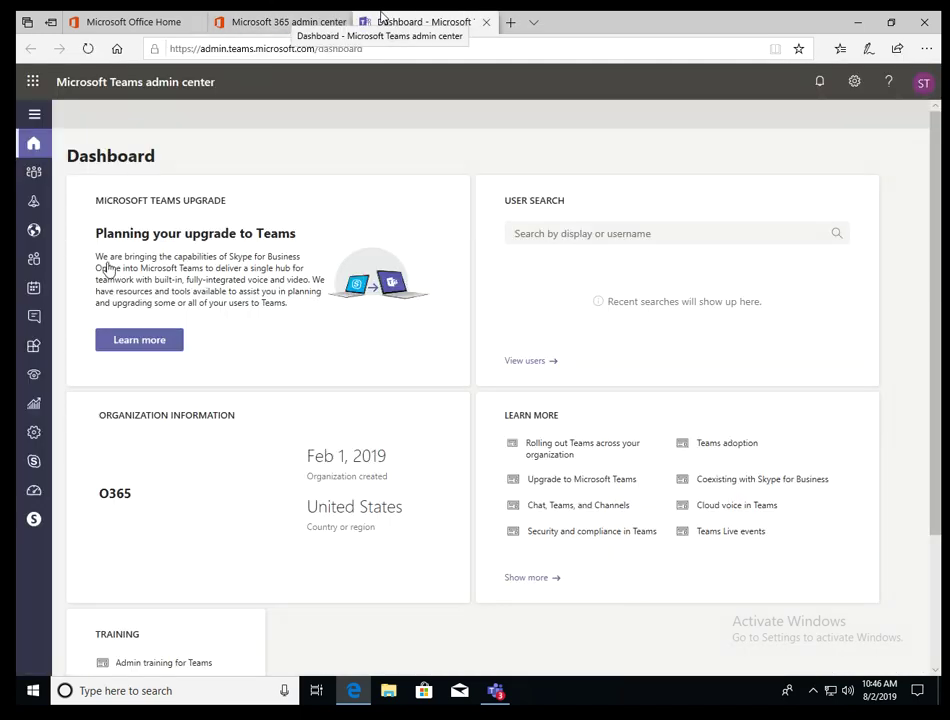
# Step: Expand the Teams admin center navigation and open the legacy portal, the Skype for Business admin center
pyautogui.click(34, 115)
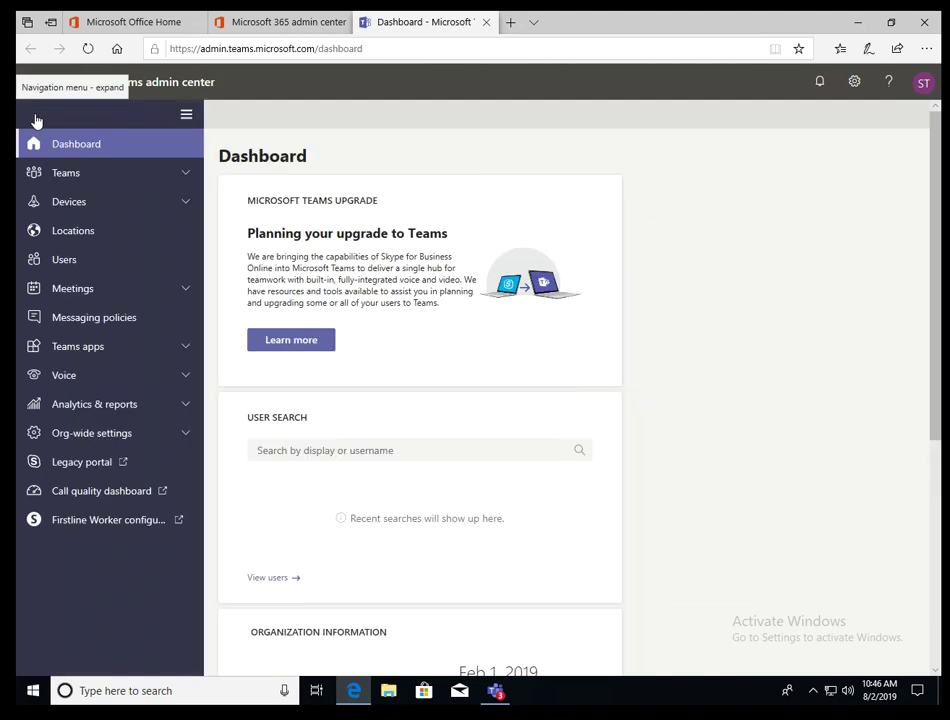
pyautogui.click(64, 464)
pyautogui.moveTo(375, 16)
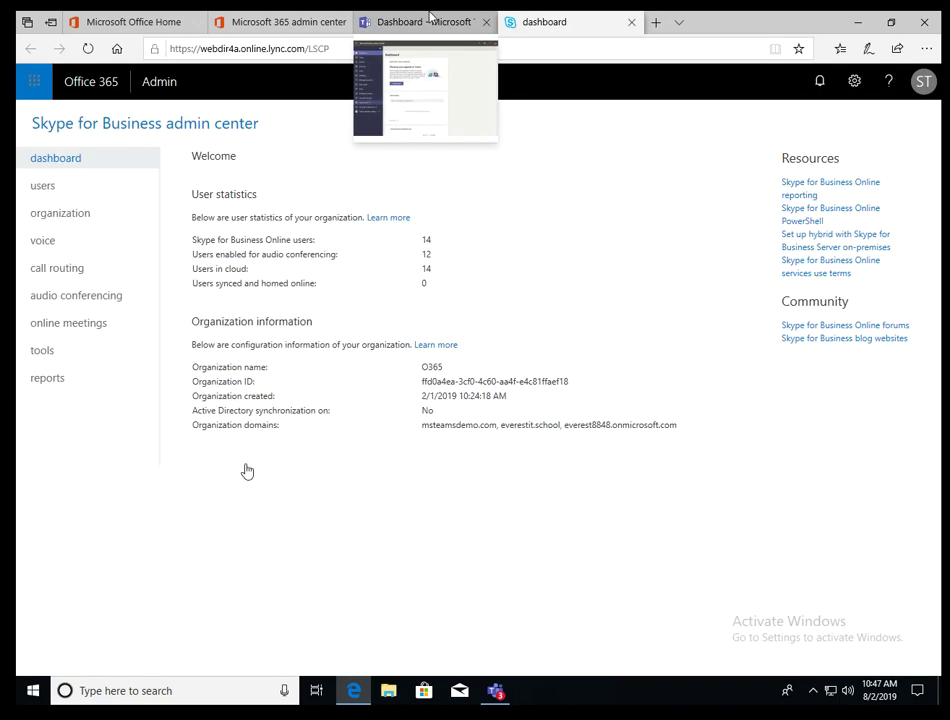
# Step: Open the phone numbers list in the voice settings and start adding new user numbers
pyautogui.click(43, 242)
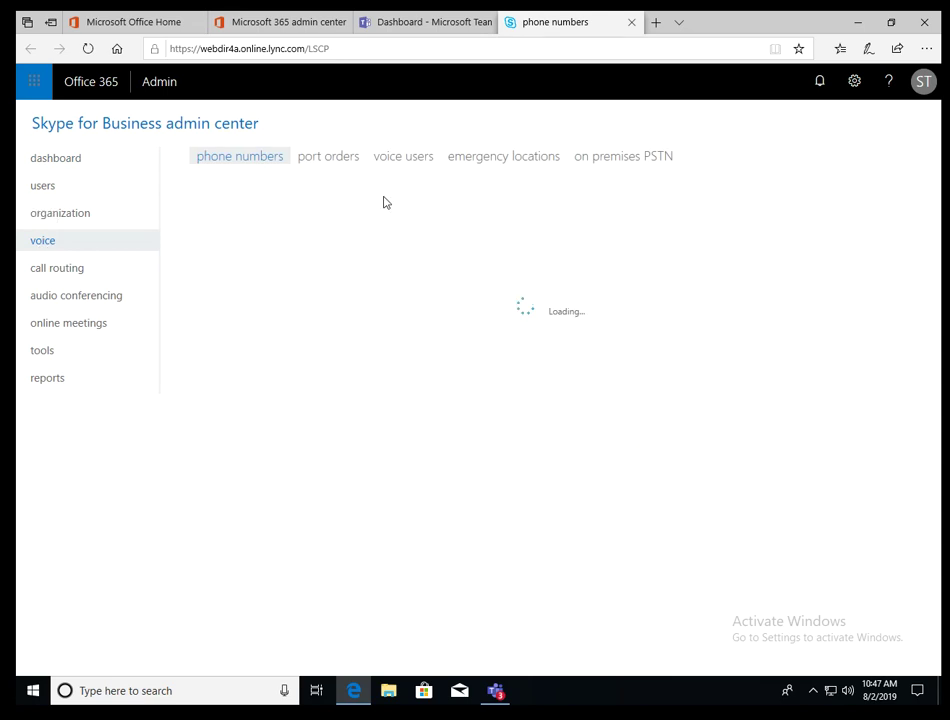
pyautogui.moveTo(312, 17)
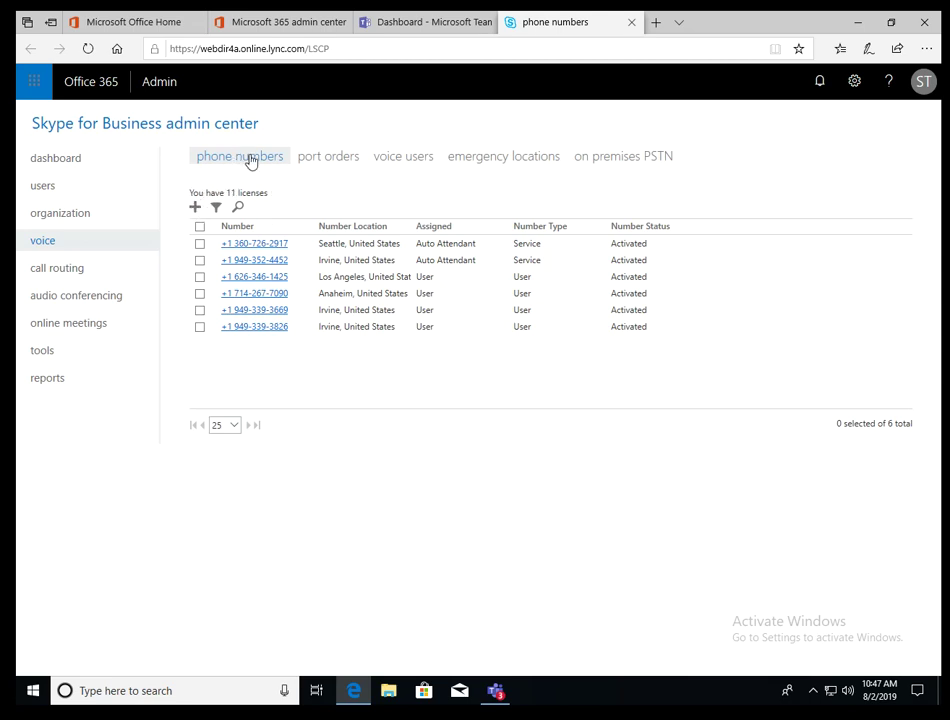
pyautogui.click(195, 210)
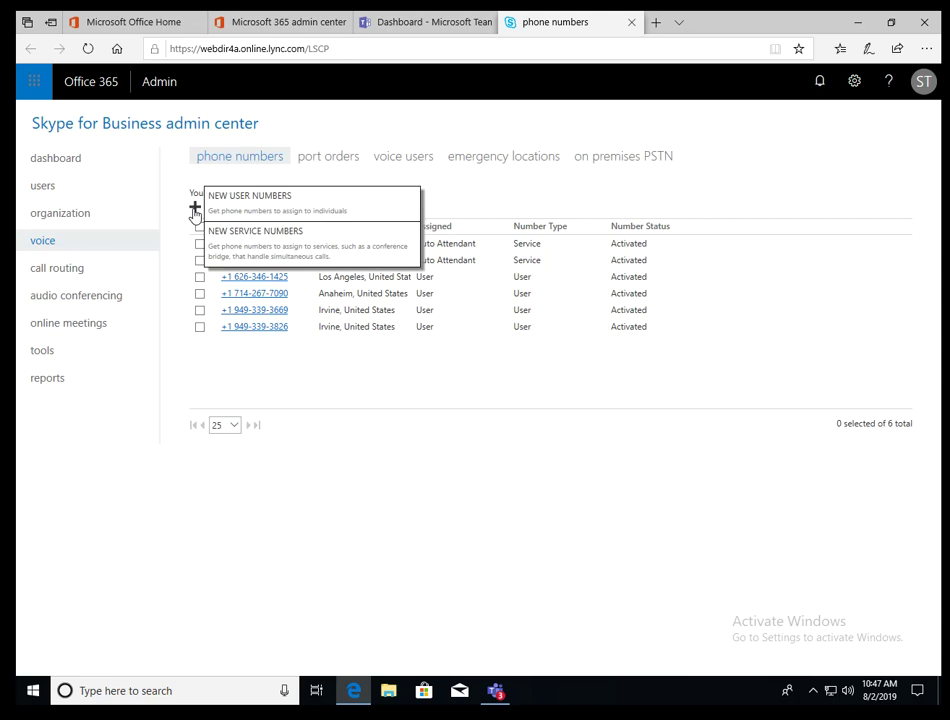
pyautogui.click(248, 206)
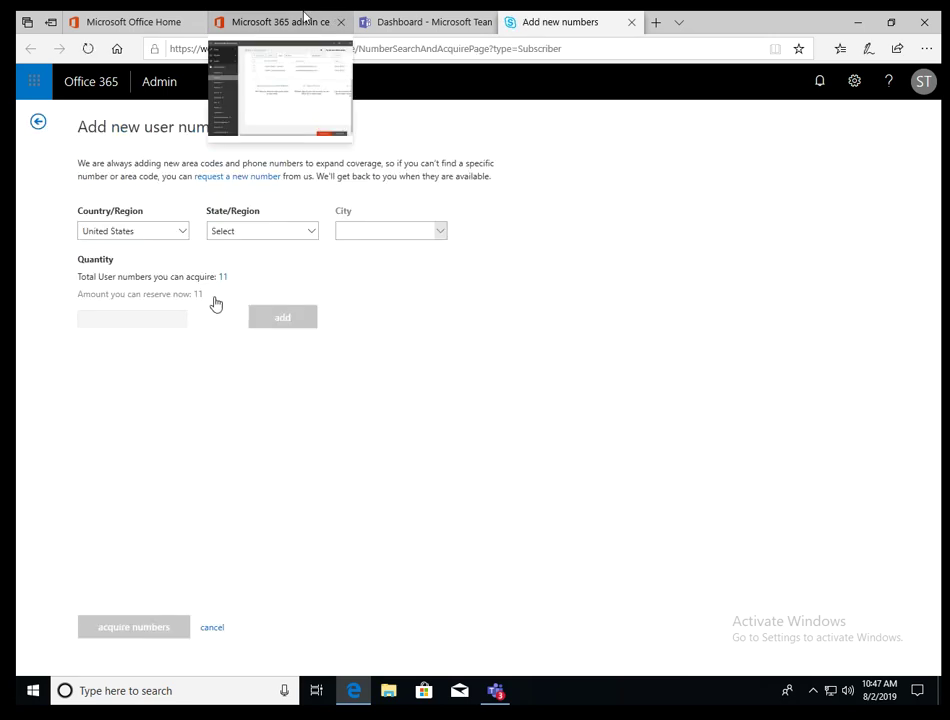
# Step: Reserve 1 user number for United States, California, (626) Los Angeles
pyautogui.click(168, 233)
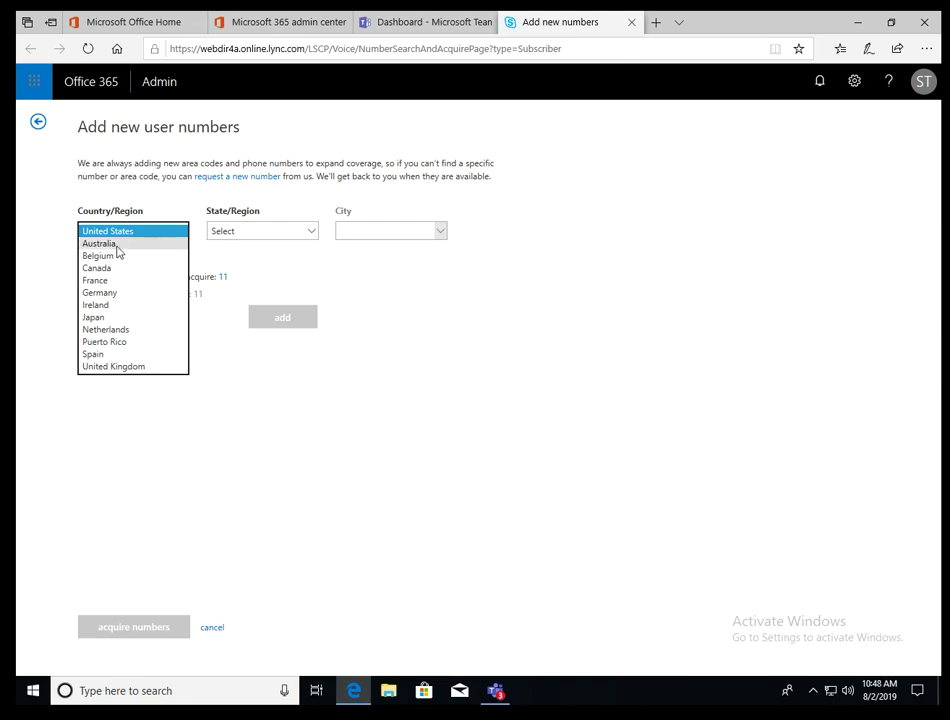
pyautogui.click(259, 233)
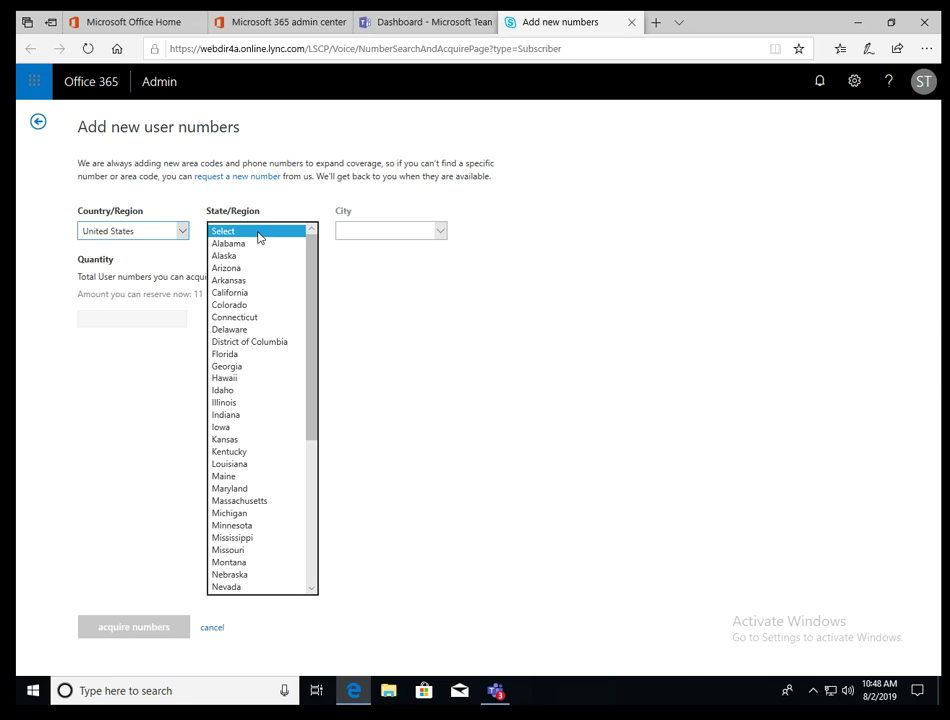
pyautogui.click(242, 293)
pyautogui.click(385, 235)
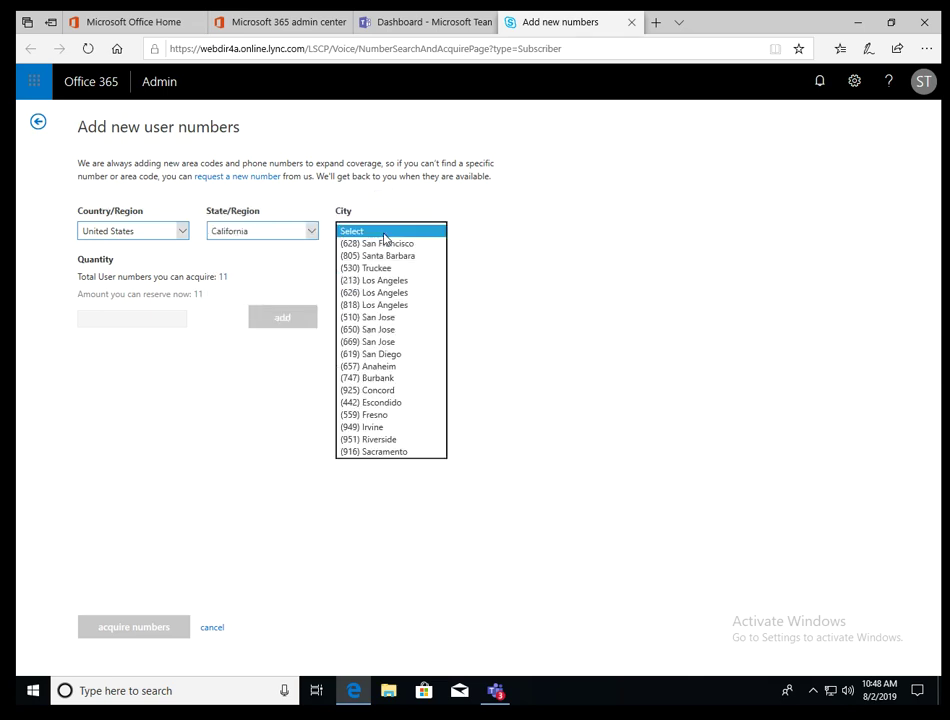
pyautogui.click(383, 295)
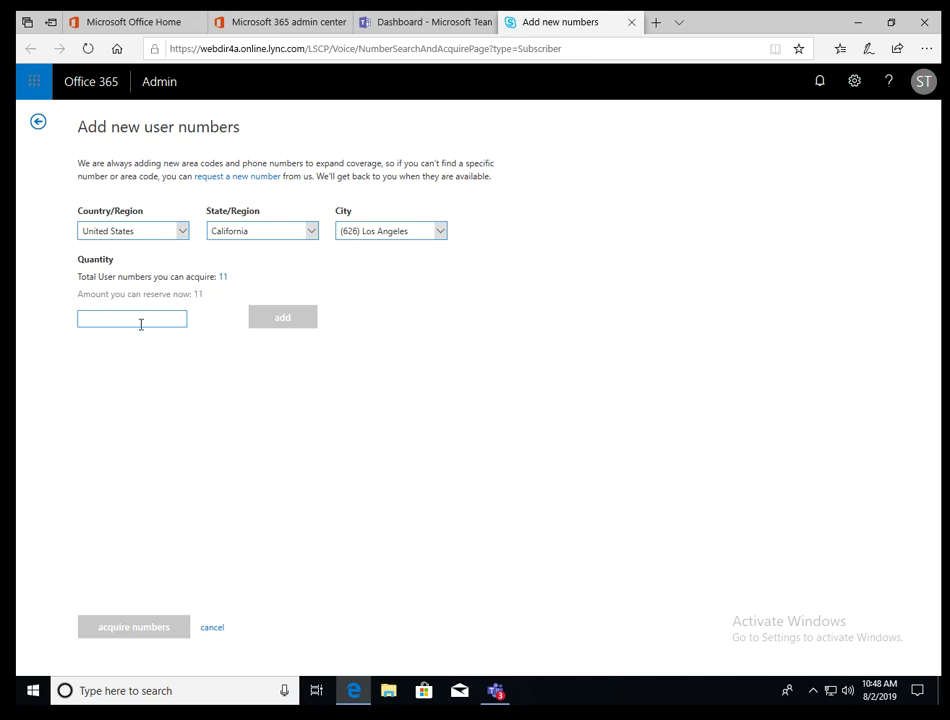
pyautogui.write('1')
pyautogui.click(288, 320)
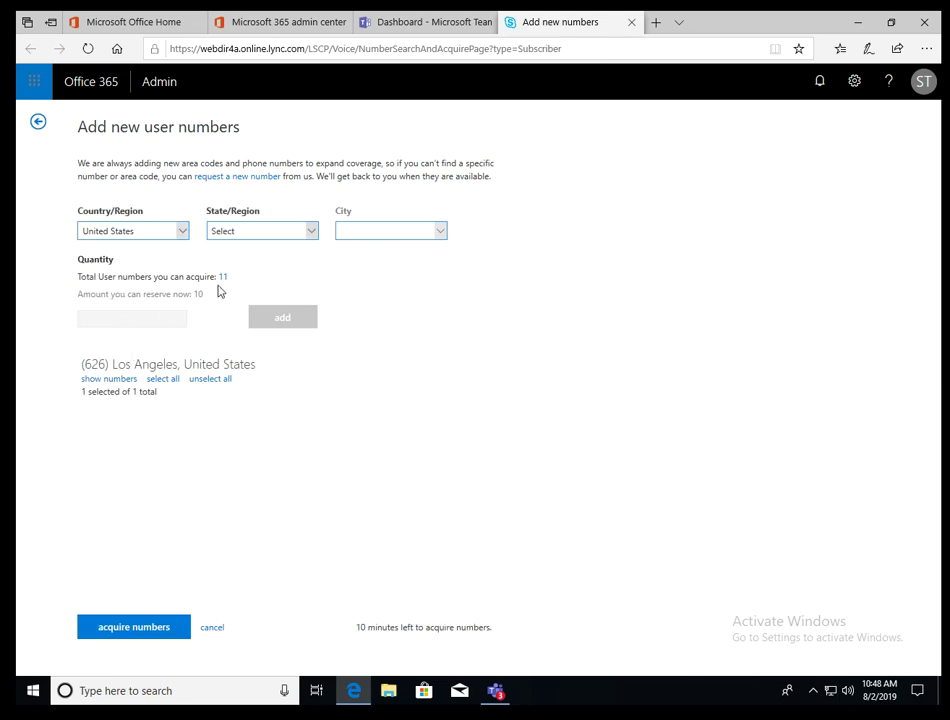
# Step: Show the reserved Los Angeles number and acquire it
pyautogui.click(96, 380)
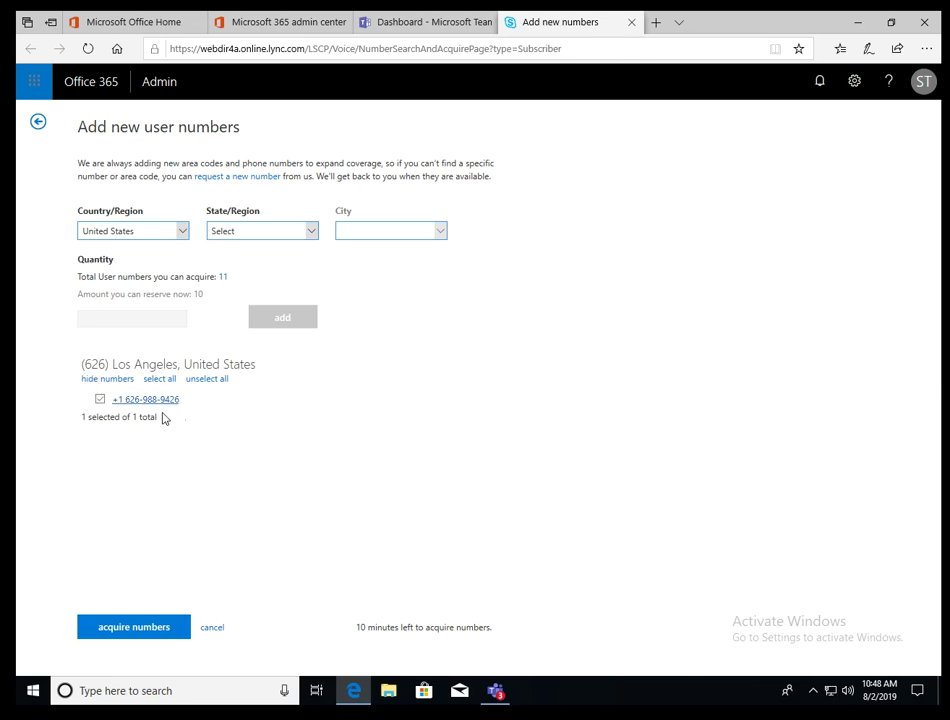
pyautogui.click(131, 631)
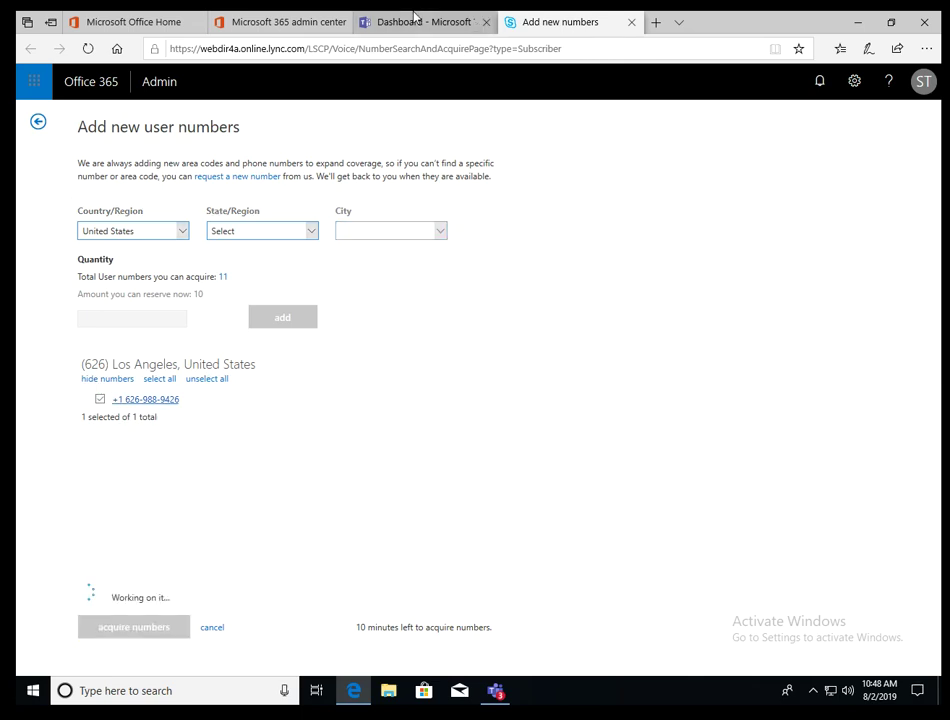
pyautogui.moveTo(414, 15)
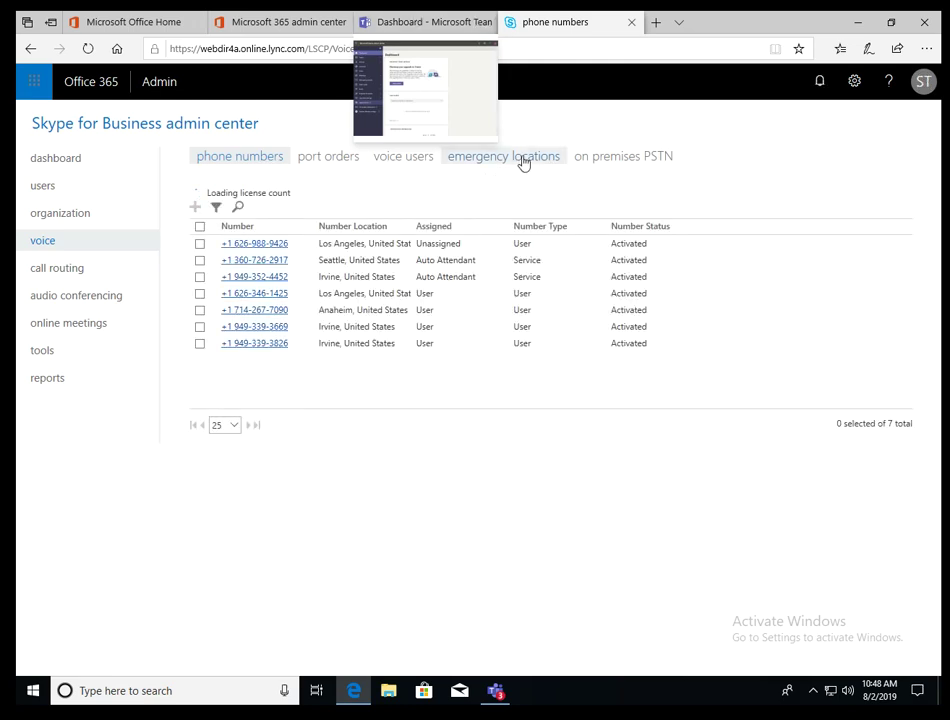
# Step: Open the emergency locations, start a new address with United States as its country, and discard it
pyautogui.click(524, 161)
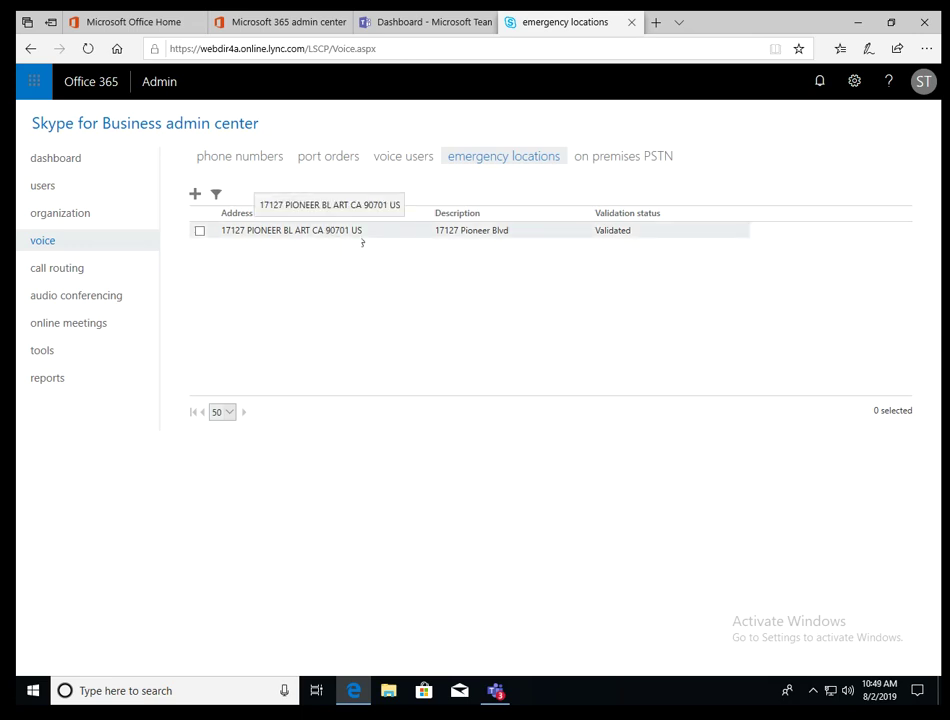
pyautogui.click(194, 195)
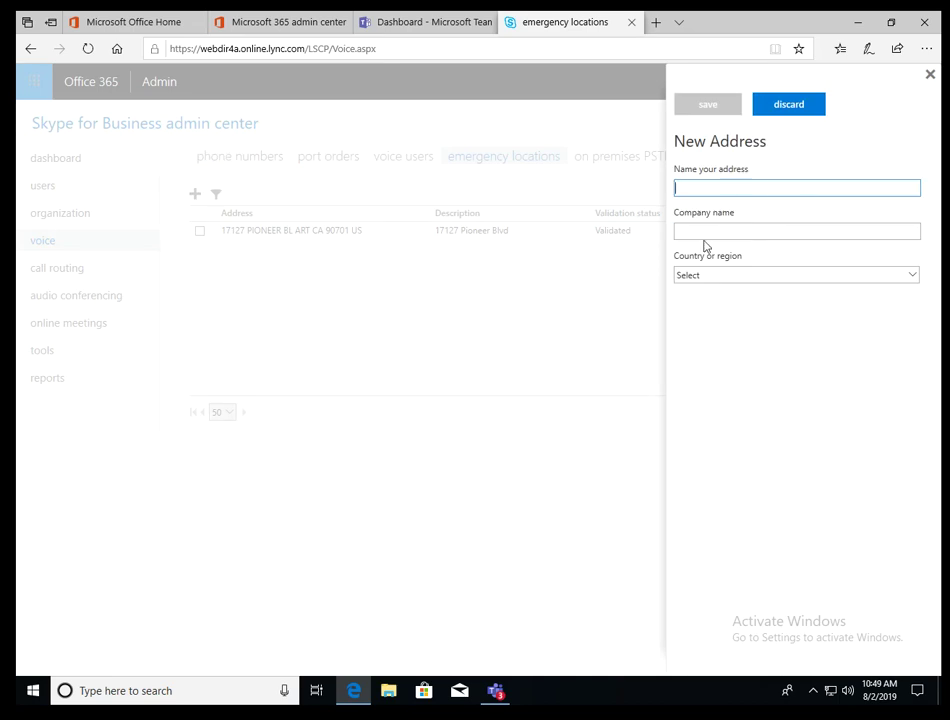
pyautogui.click(702, 276)
pyautogui.click(704, 300)
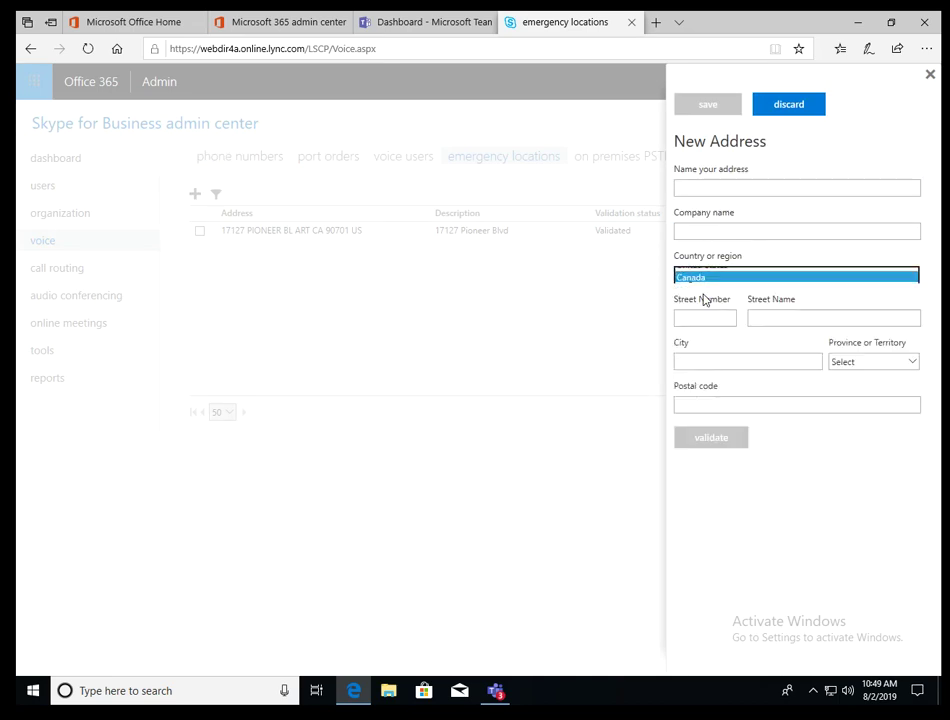
pyautogui.click(705, 279)
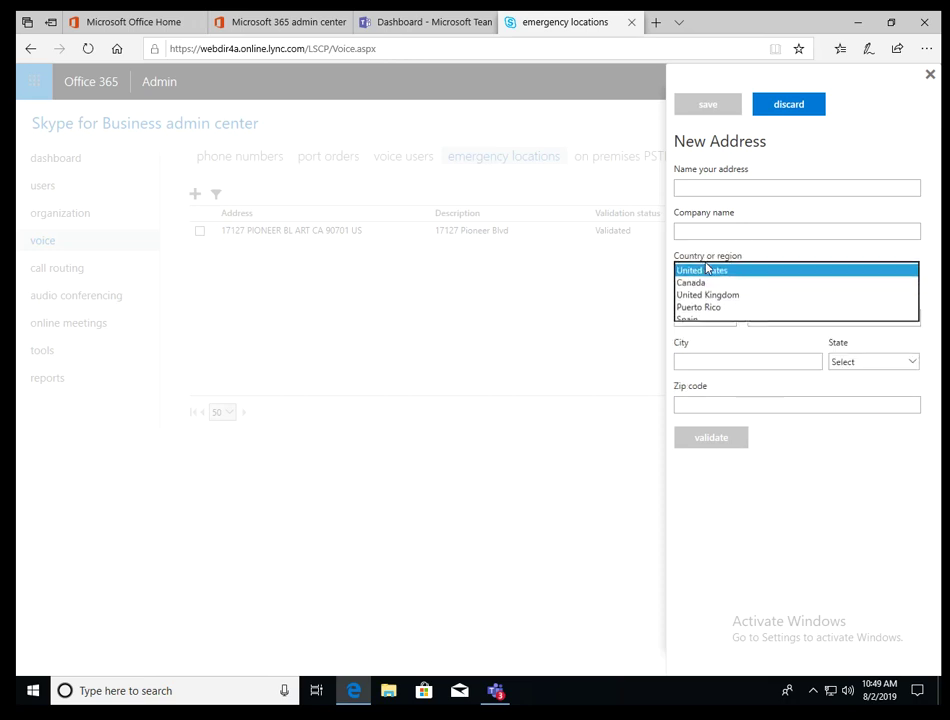
pyautogui.click(706, 268)
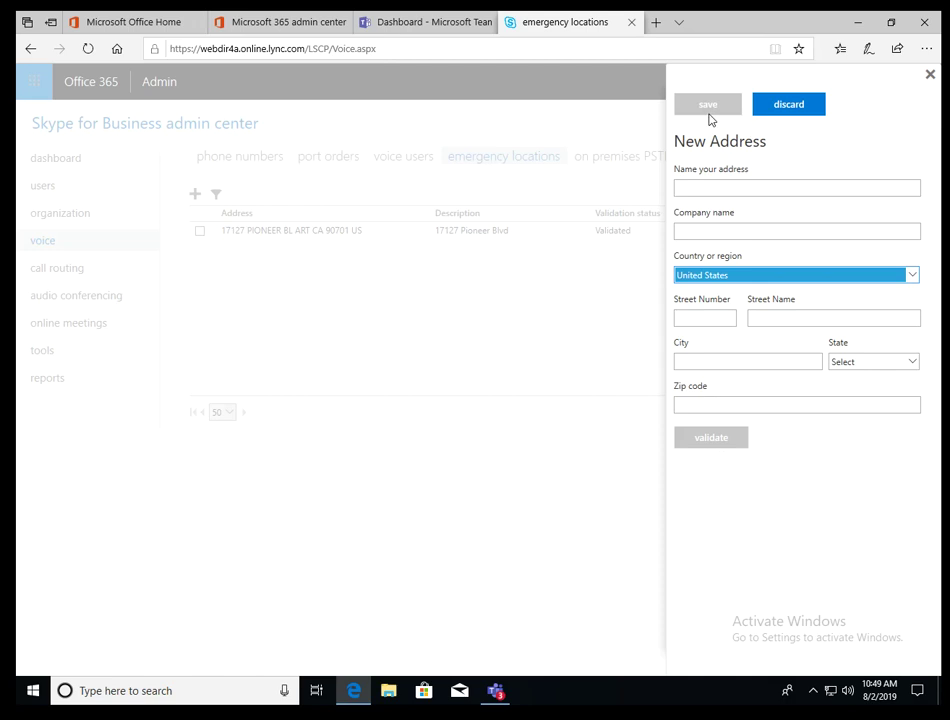
pyautogui.click(930, 75)
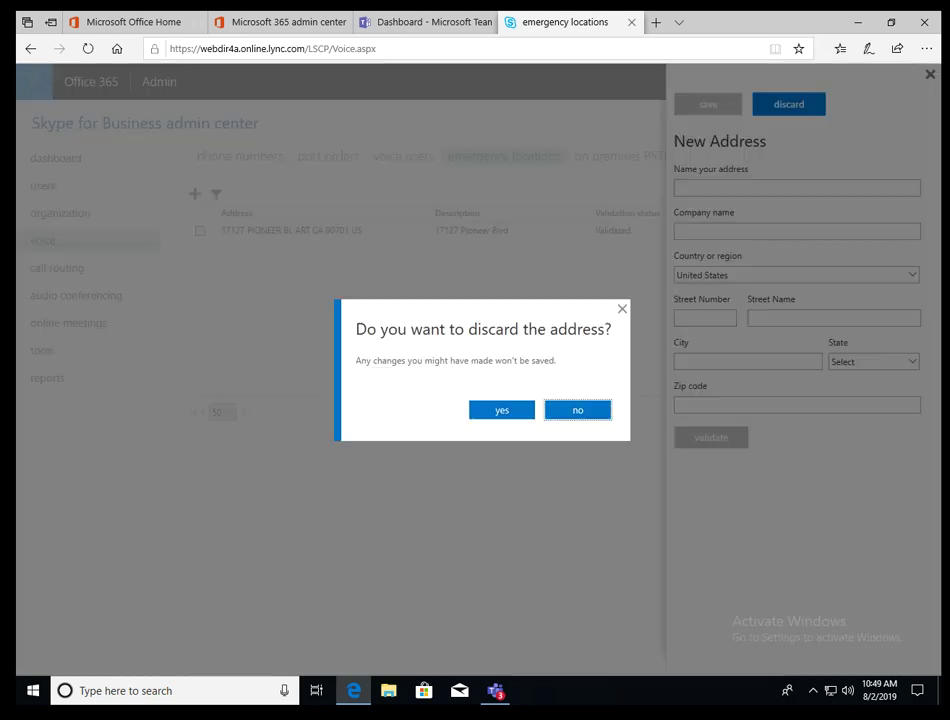
pyautogui.click(505, 412)
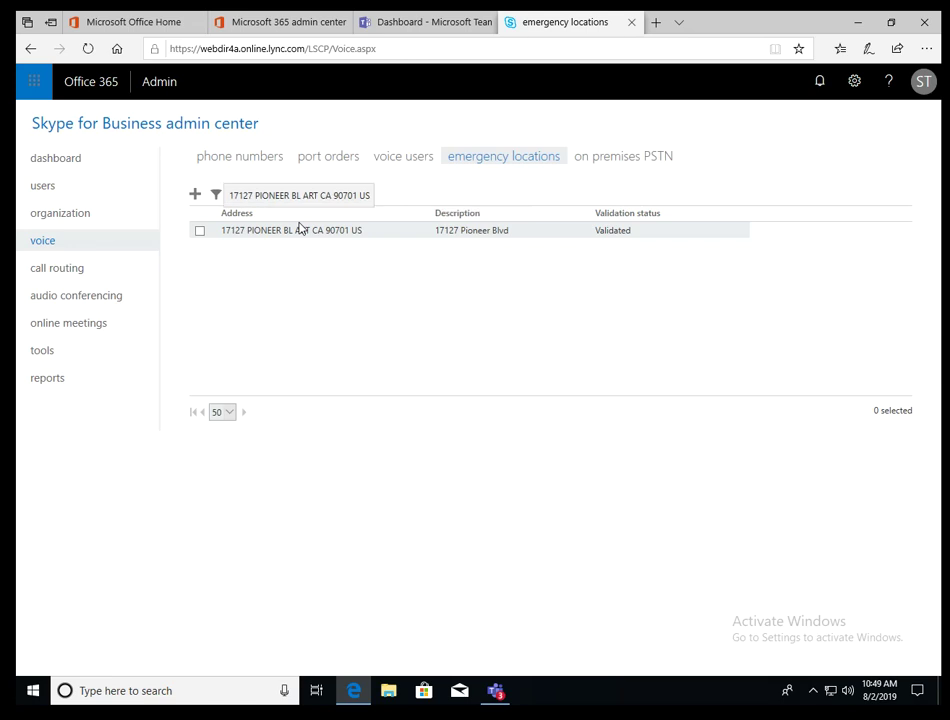
# Step: Among the voice users, assign the acquired Los Angeles number to Demo User1 with the validated emergency location, and save
pyautogui.click(394, 158)
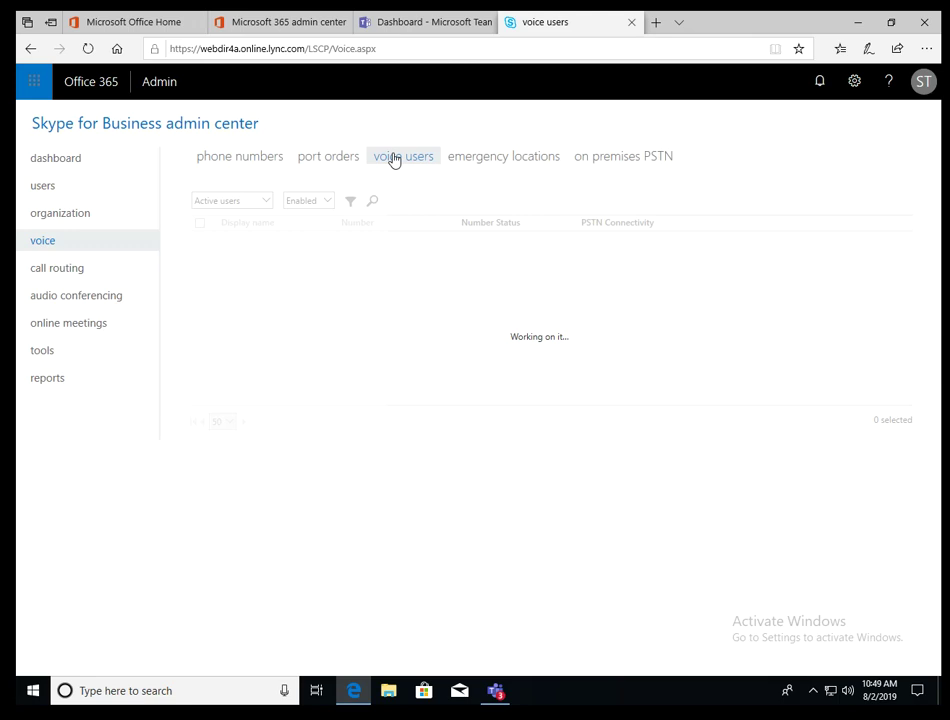
pyautogui.moveTo(324, 17)
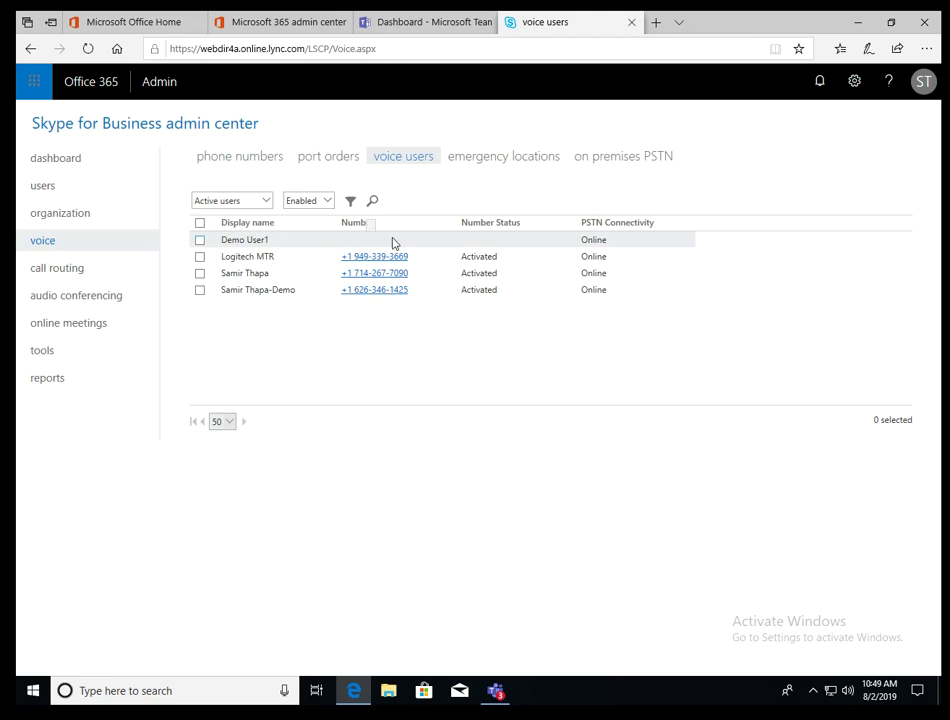
pyautogui.click(201, 241)
pyautogui.click(744, 284)
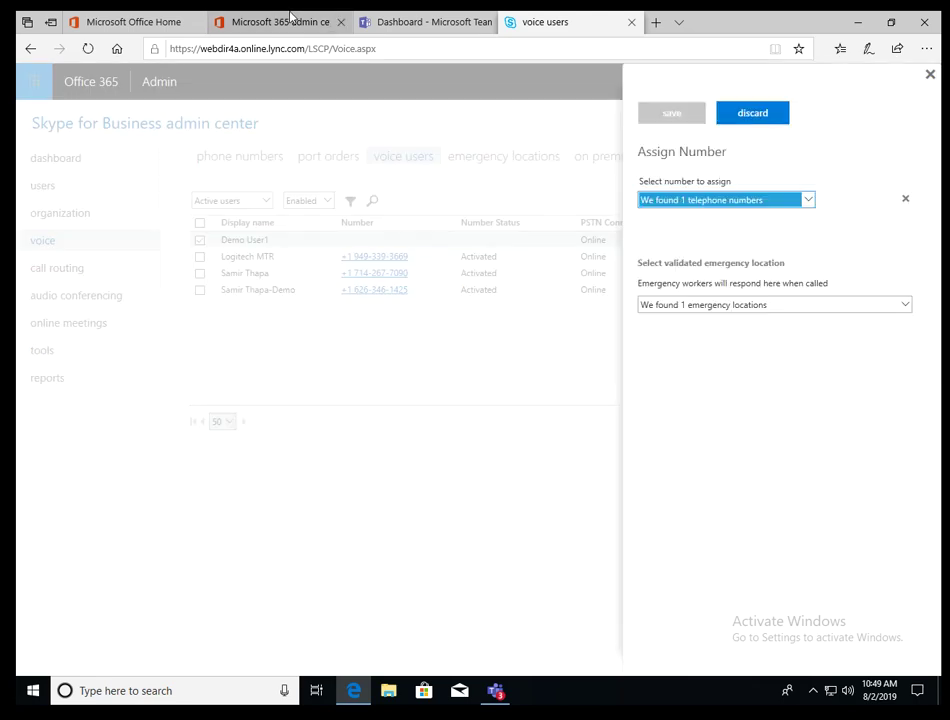
pyautogui.click(700, 202)
pyautogui.click(698, 225)
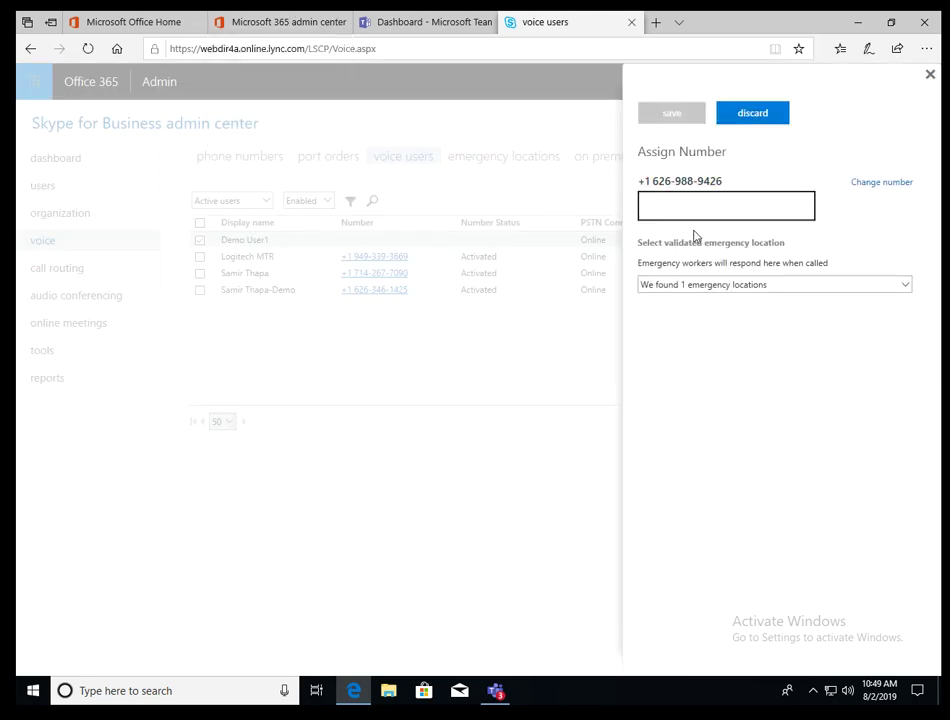
pyautogui.click(686, 290)
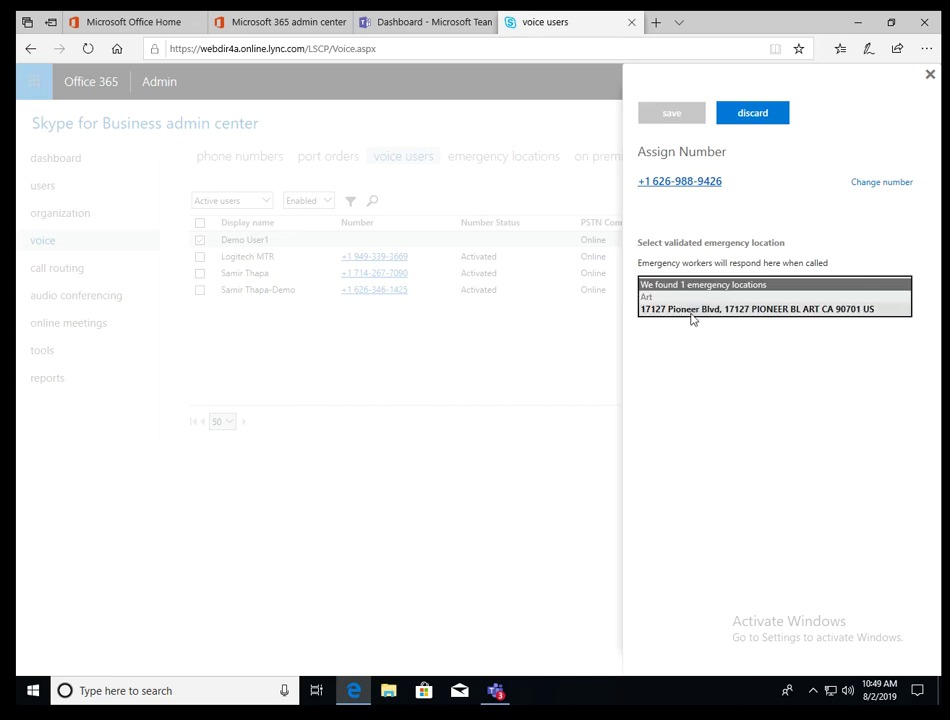
pyautogui.click(691, 311)
pyautogui.click(672, 113)
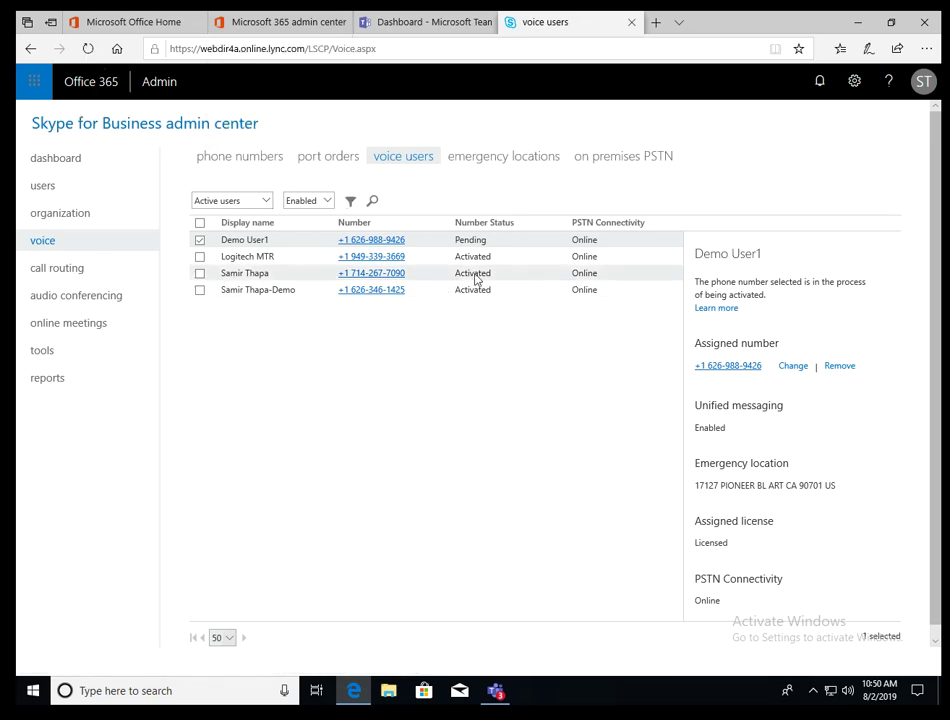
# Step: Switch back to the Microsoft 365 admin center, collapse the list of admin centers, and open Purchase services in the billing section
pyautogui.moveTo(243, 15)
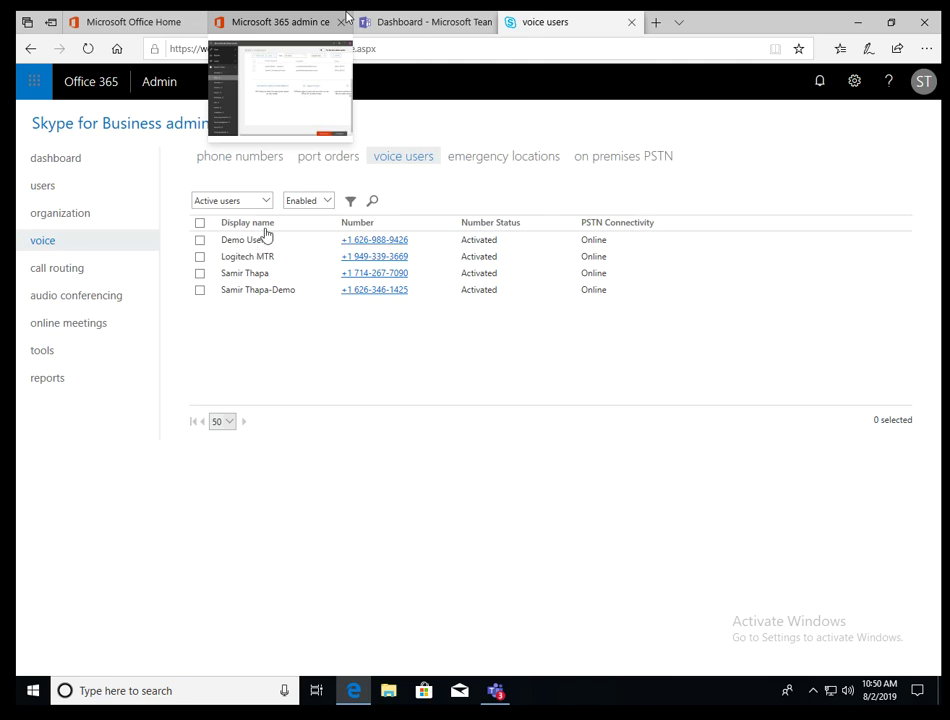
pyautogui.click(418, 24)
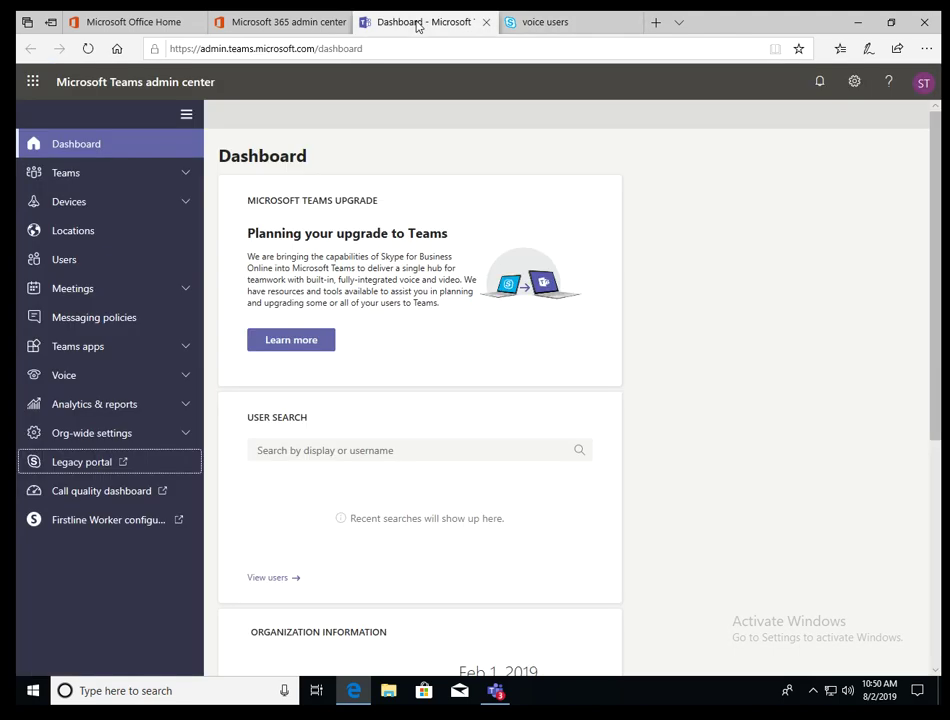
pyautogui.click(264, 19)
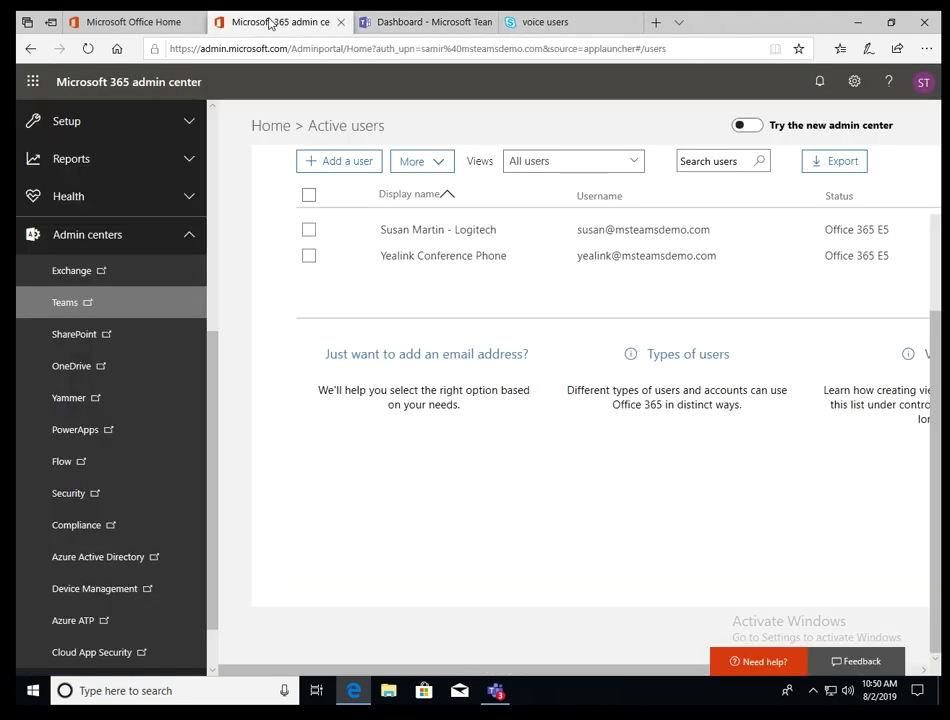
pyautogui.click(189, 236)
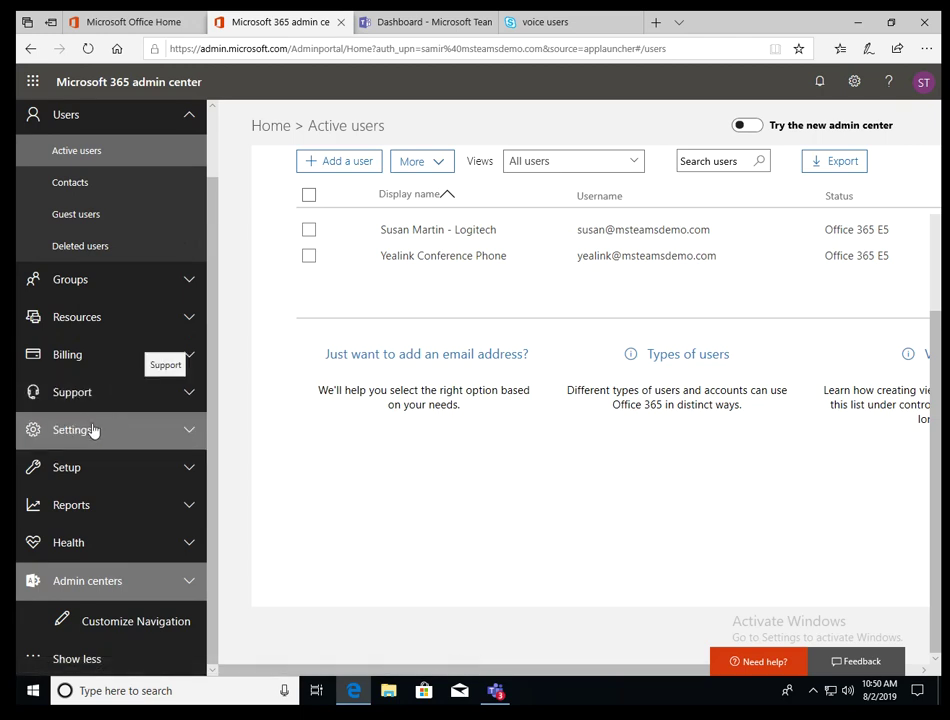
pyautogui.click(81, 357)
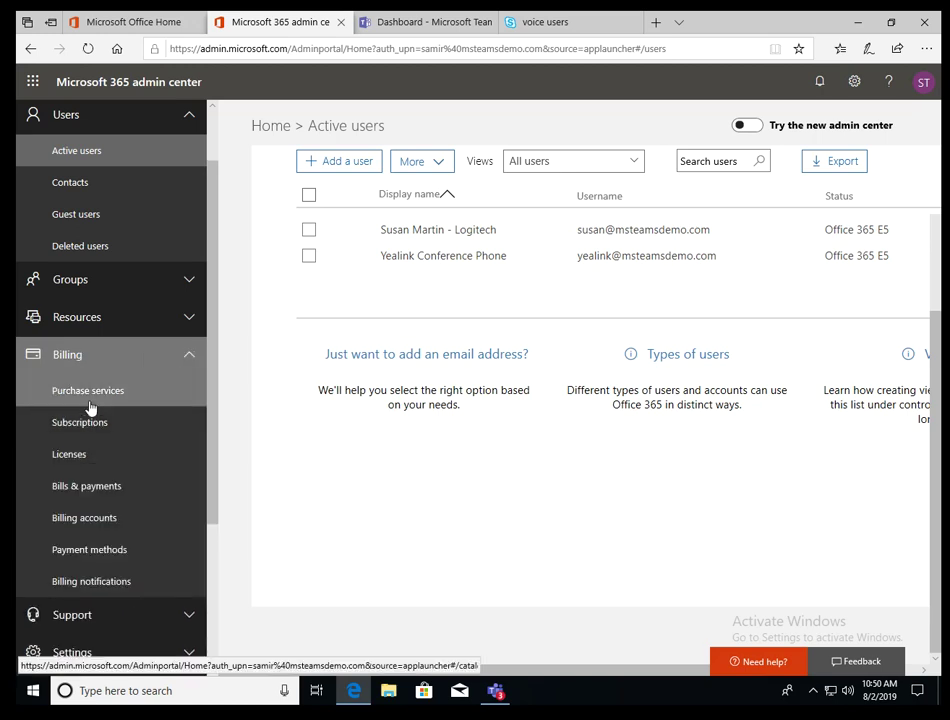
pyautogui.click(90, 398)
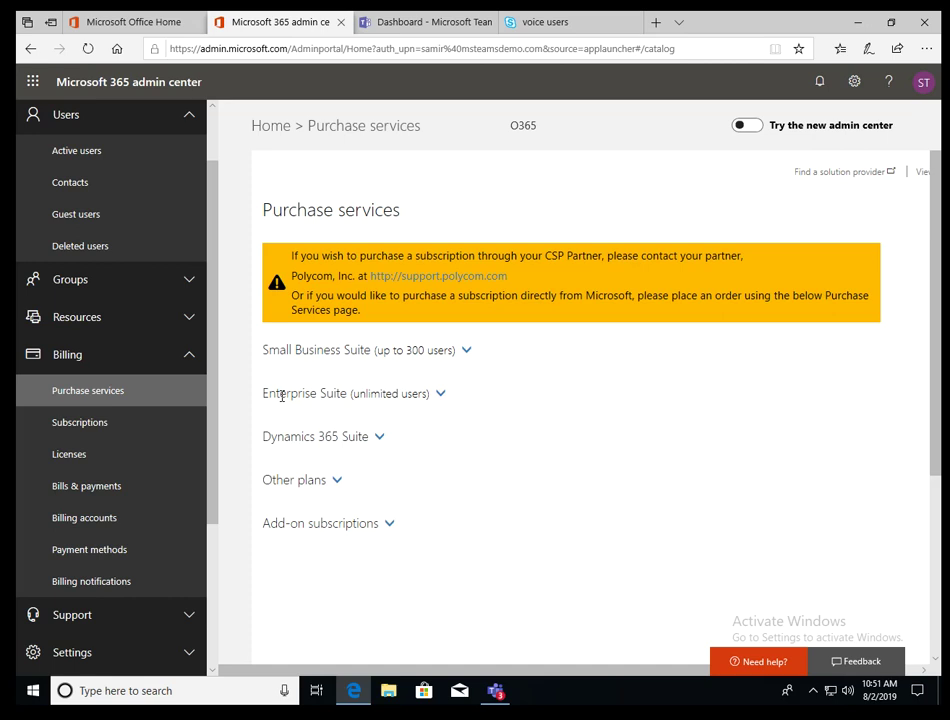
# Step: Expand the Enterprise Suite, compare its plans, and reveal the purchase options of Office 365 E5
pyautogui.click(440, 394)
pyautogui.scroll(-2, 502, 432)
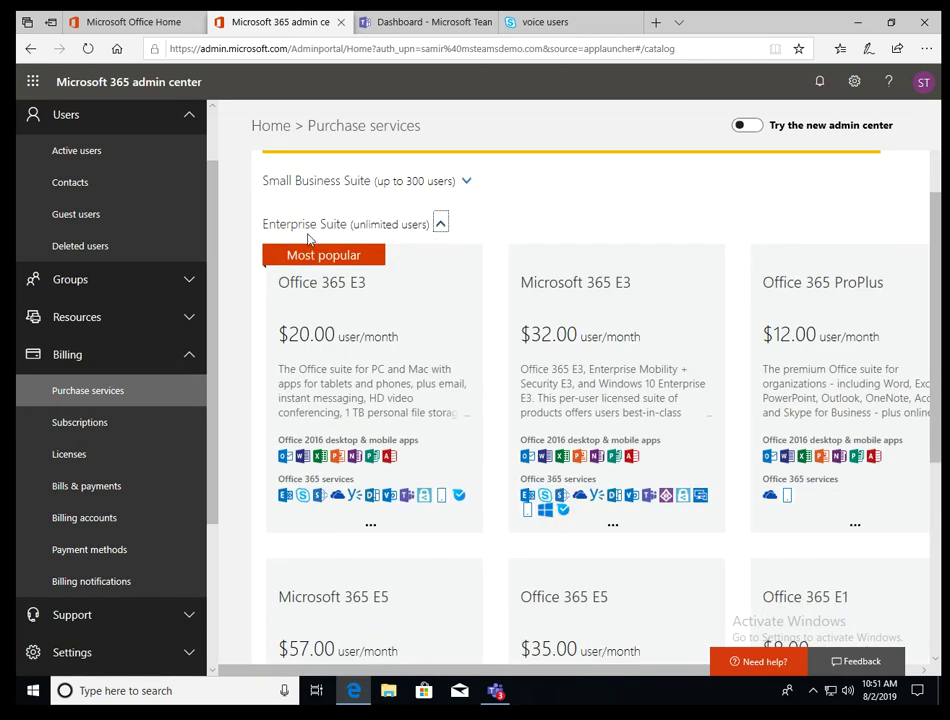
pyautogui.scroll(-2, 466, 377)
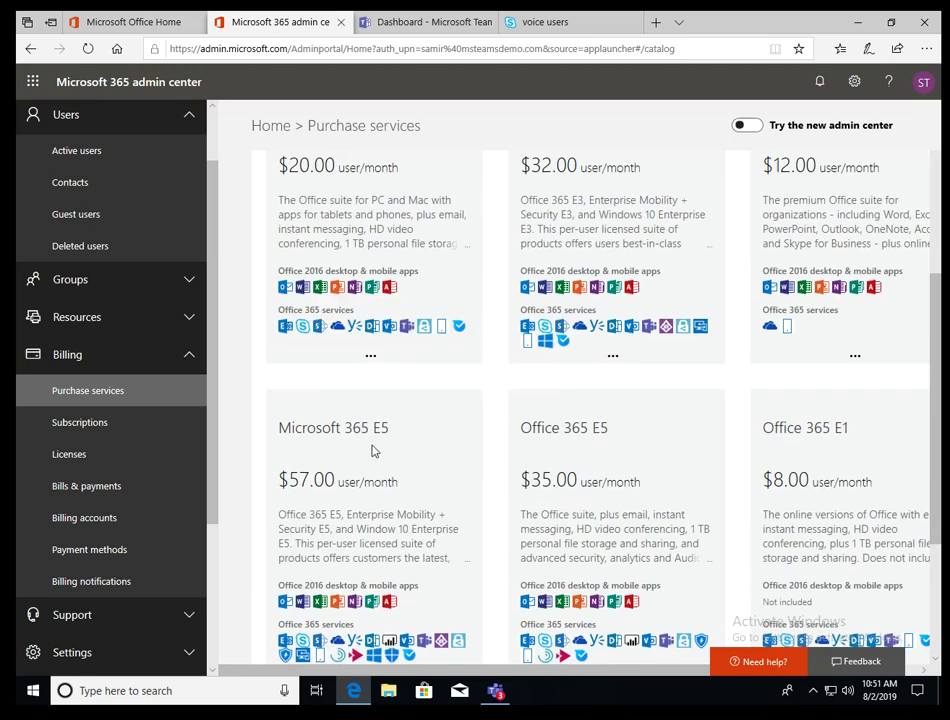
pyautogui.scroll(-3, 540, 467)
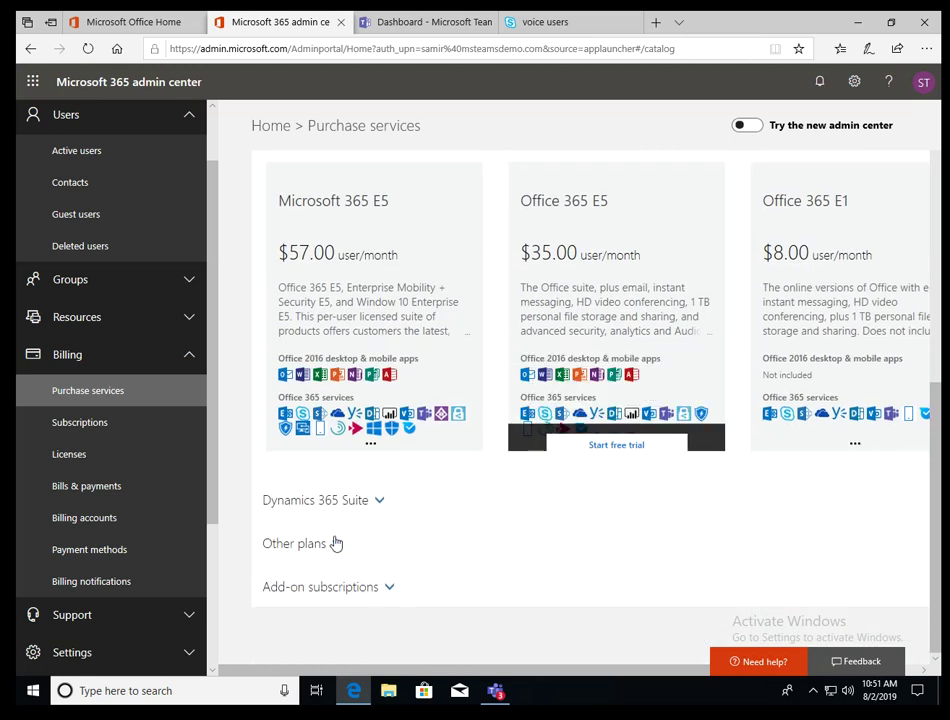
pyautogui.scroll(4, 333, 542)
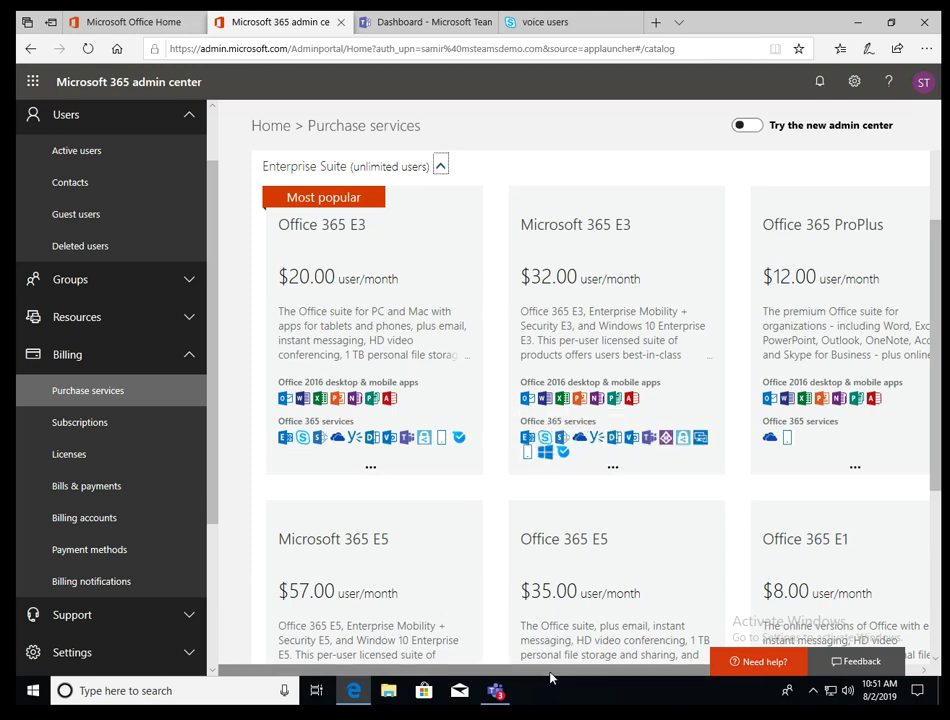
pyautogui.moveTo(550, 678)
pyautogui.mouseDown()
pyautogui.moveTo(683, 683)
pyautogui.moveTo(550, 678)
pyautogui.mouseUp()
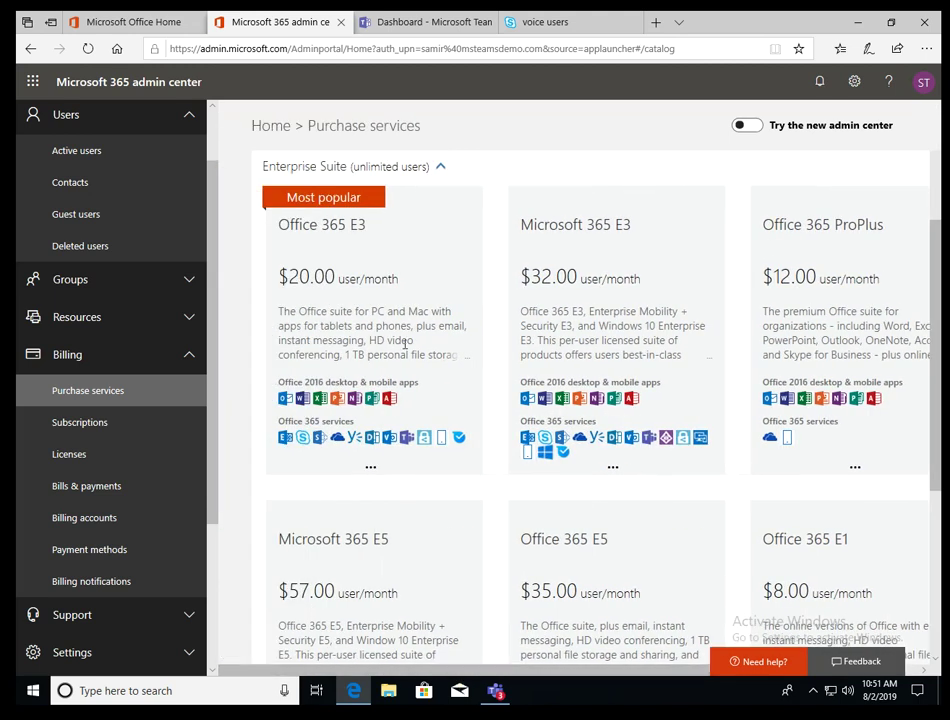
pyautogui.scroll(3, 404, 343)
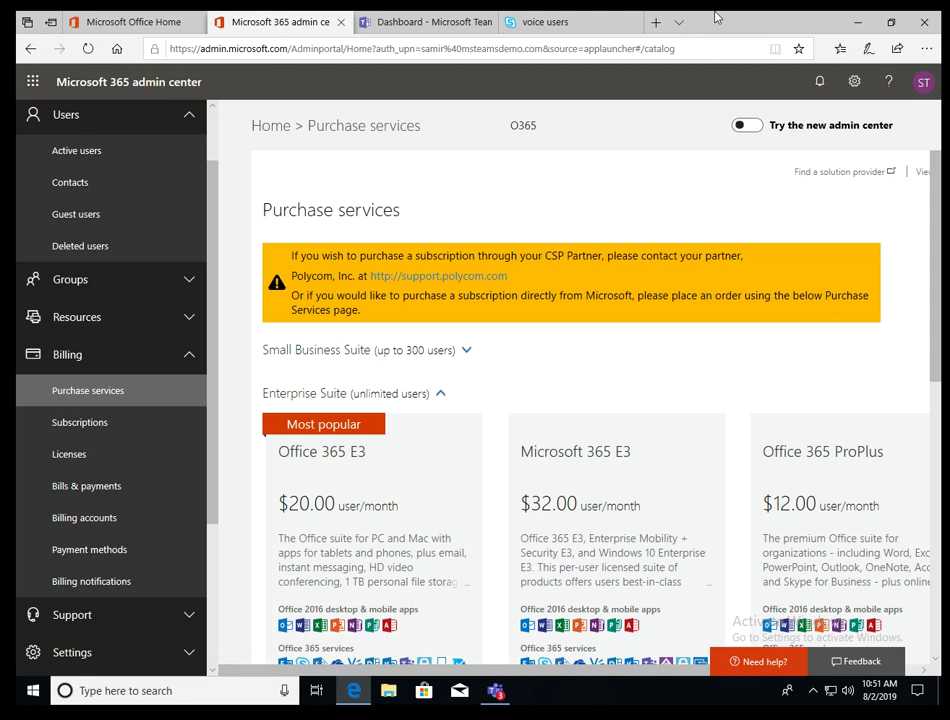
pyautogui.scroll(-4, 562, 300)
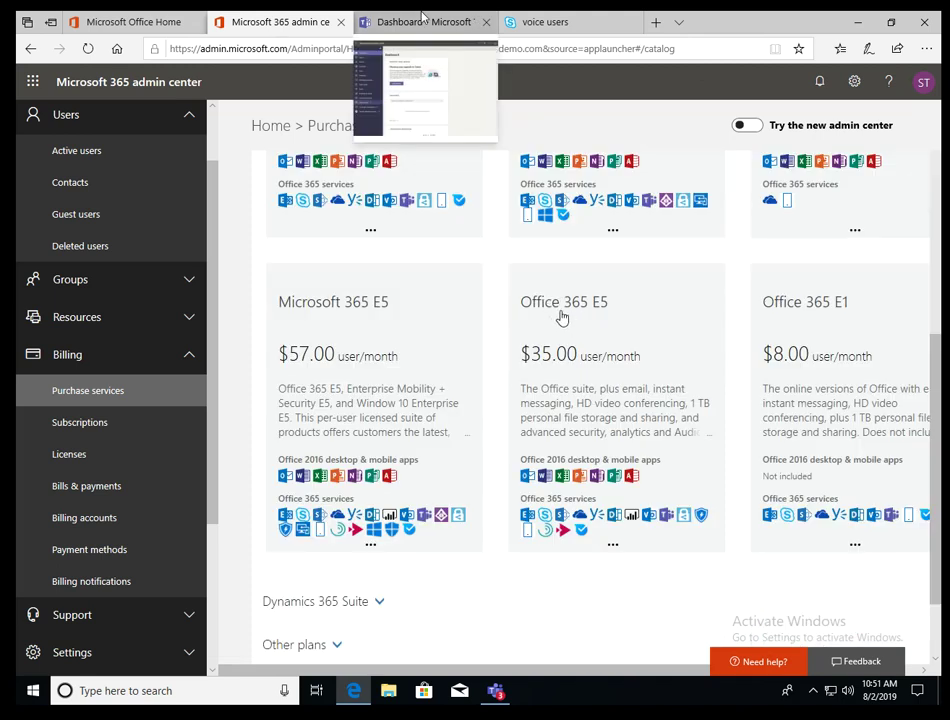
pyautogui.click(614, 546)
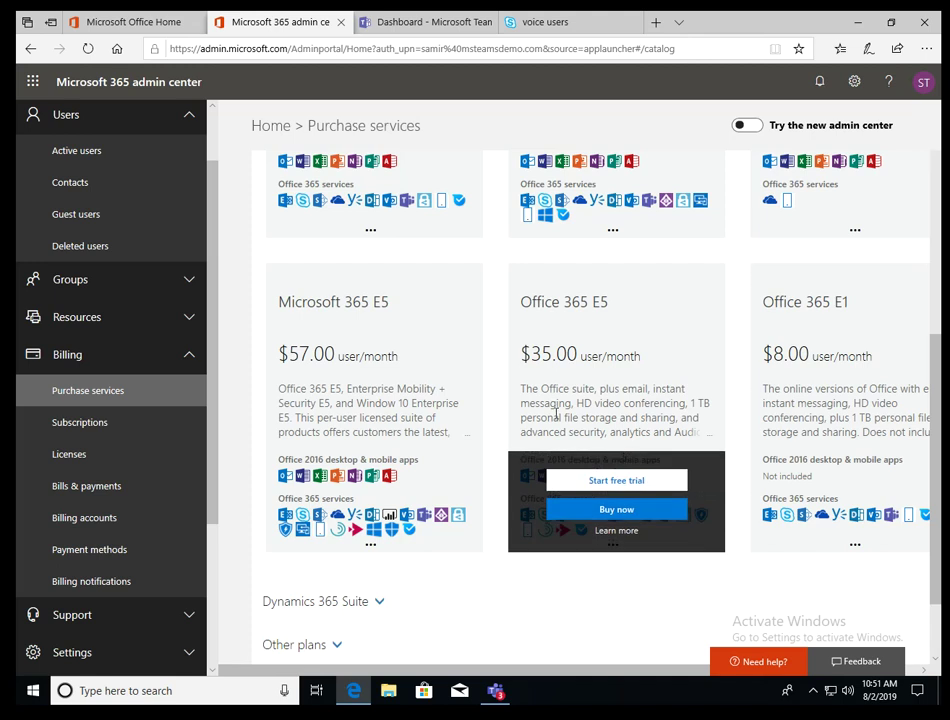
# Step: Expand the add-on subscriptions, find the Domestic Calling Plan, and reveal its purchase options
pyautogui.scroll(-2, 527, 392)
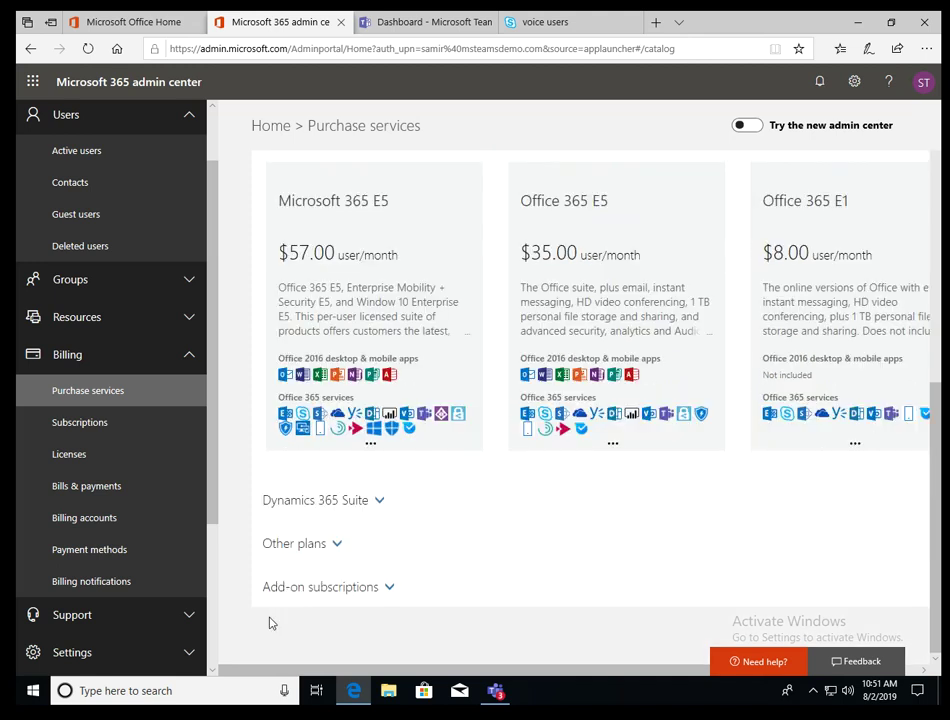
pyautogui.click(391, 589)
pyautogui.scroll(-7, 462, 547)
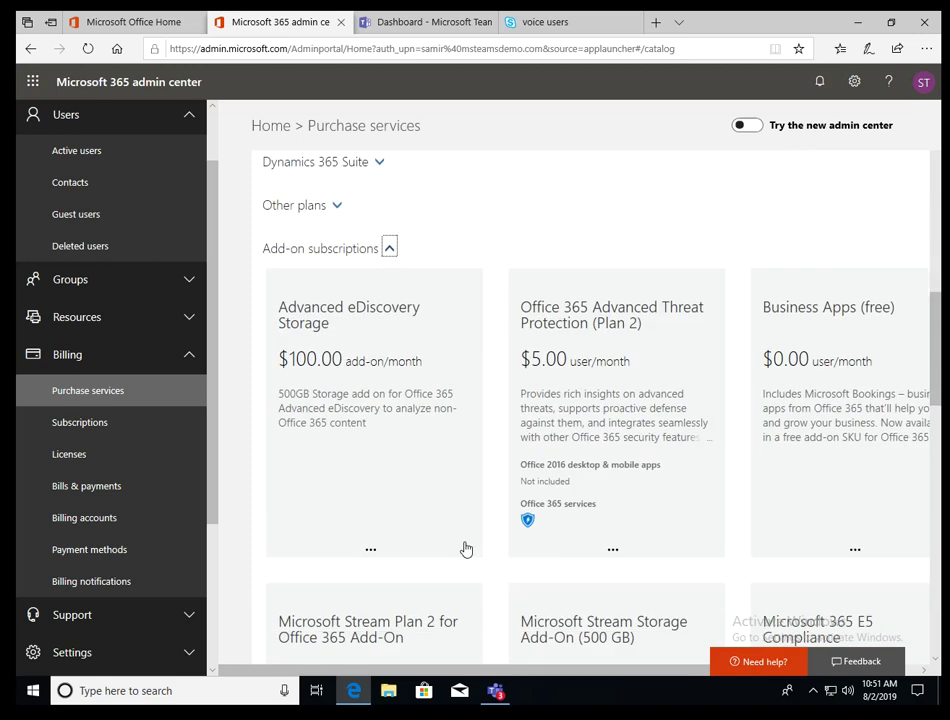
pyautogui.scroll(-3, 464, 547)
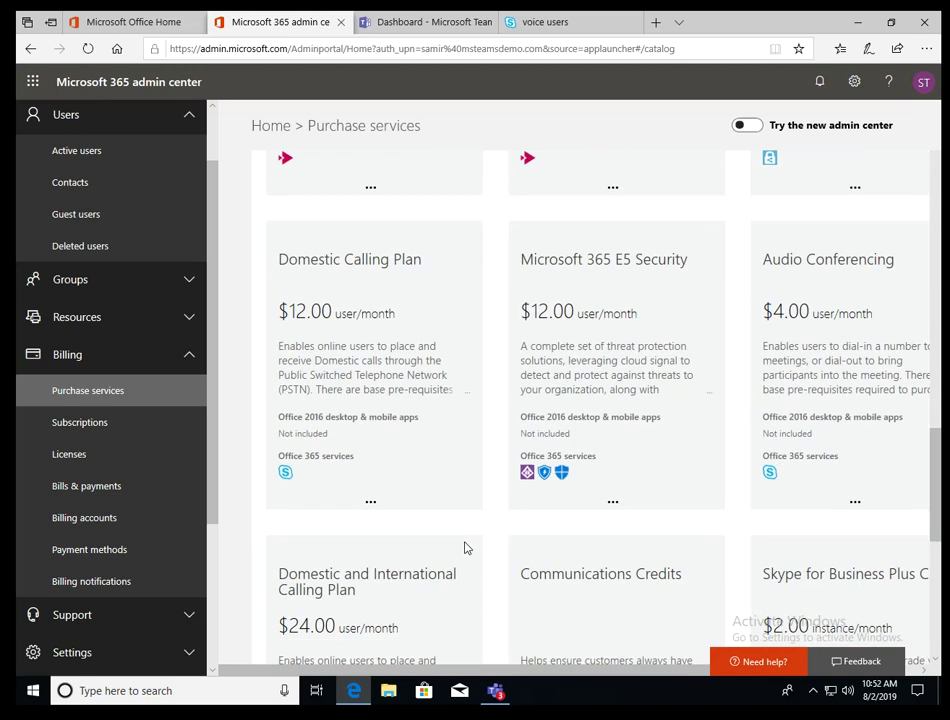
pyautogui.moveTo(331, 262)
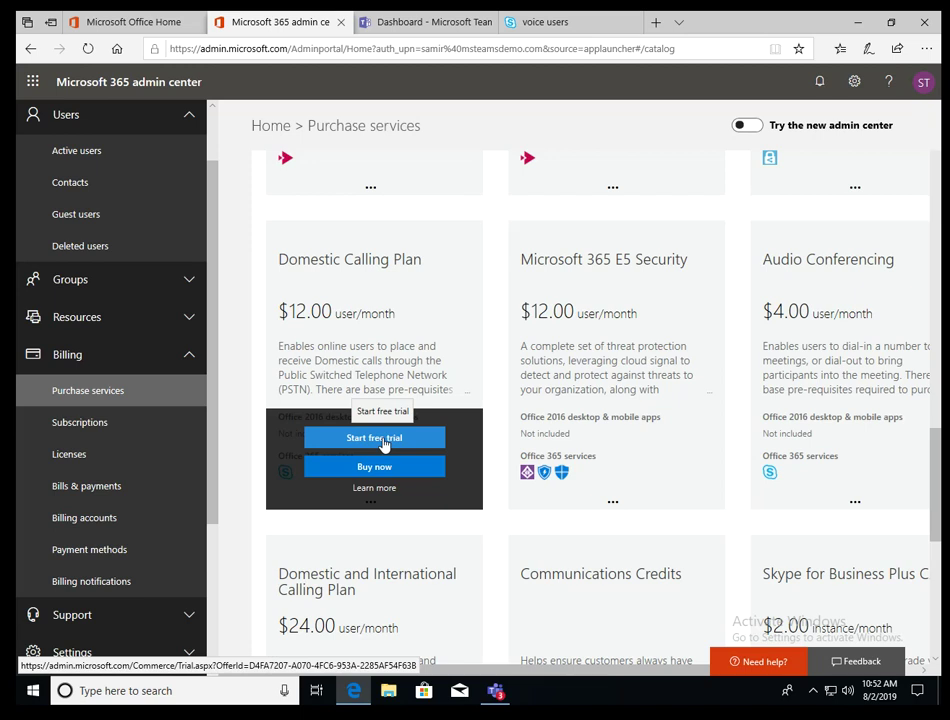
# Step: Review the organization's licenses, highlighting Domestic Calling Plan and Office 365 E5, and open the list of active users
pyautogui.click(71, 459)
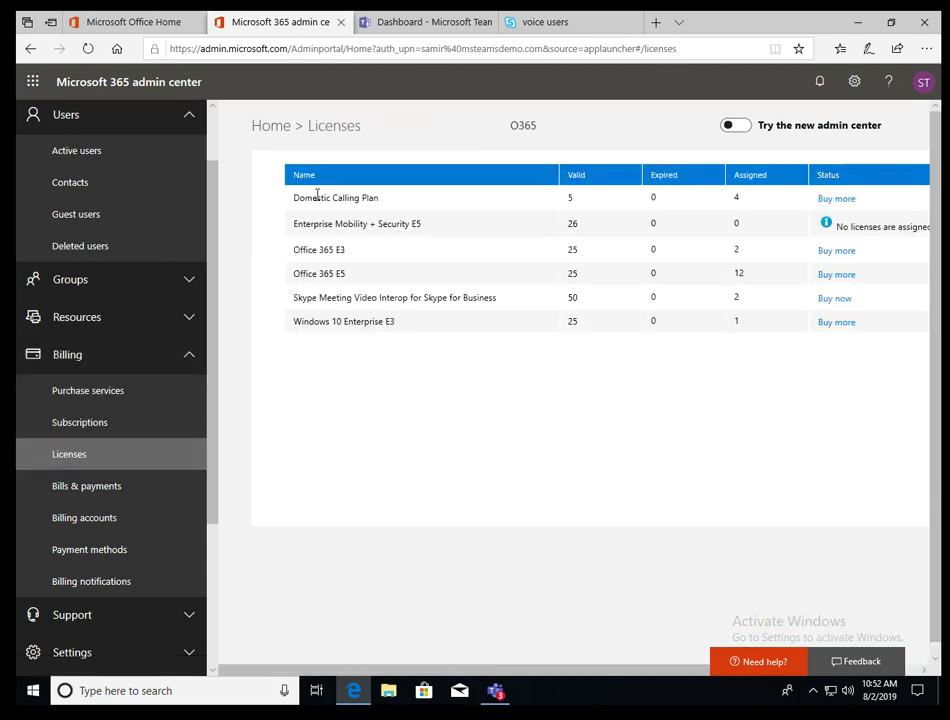
pyautogui.tripleClick(297, 201)
pyautogui.moveTo(303, 273); pyautogui.dragTo(363, 282)
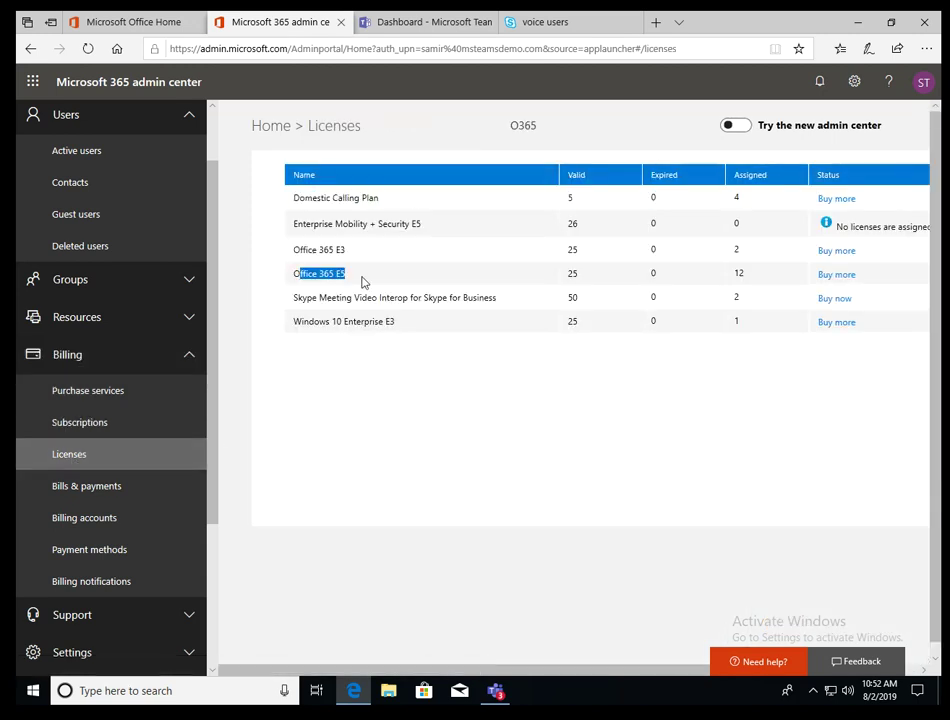
pyautogui.click(80, 152)
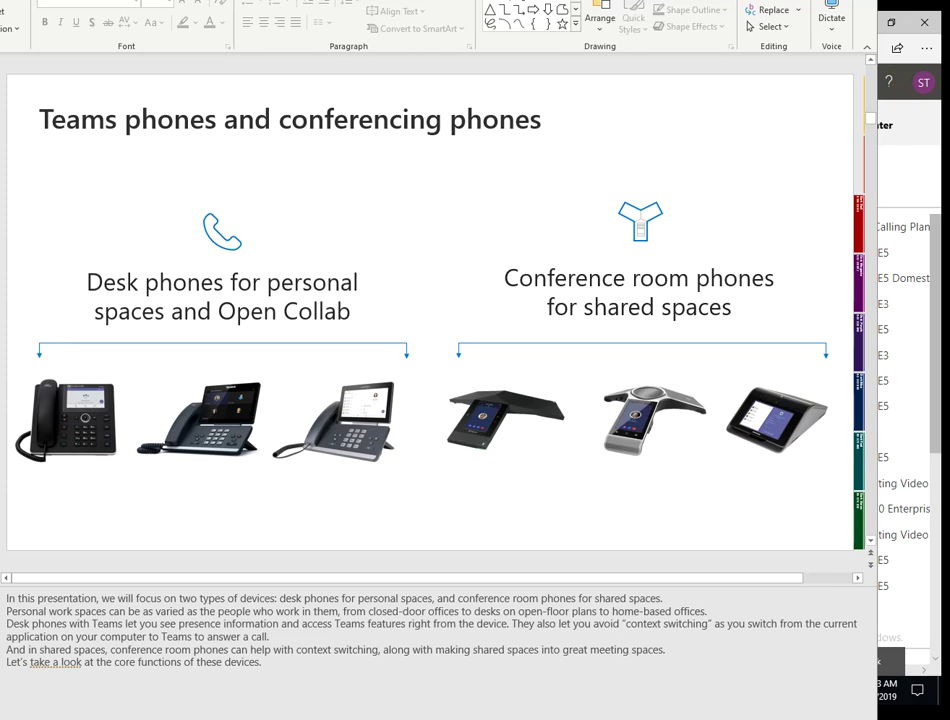
pyautogui.hotkey('alt', 'Tab')
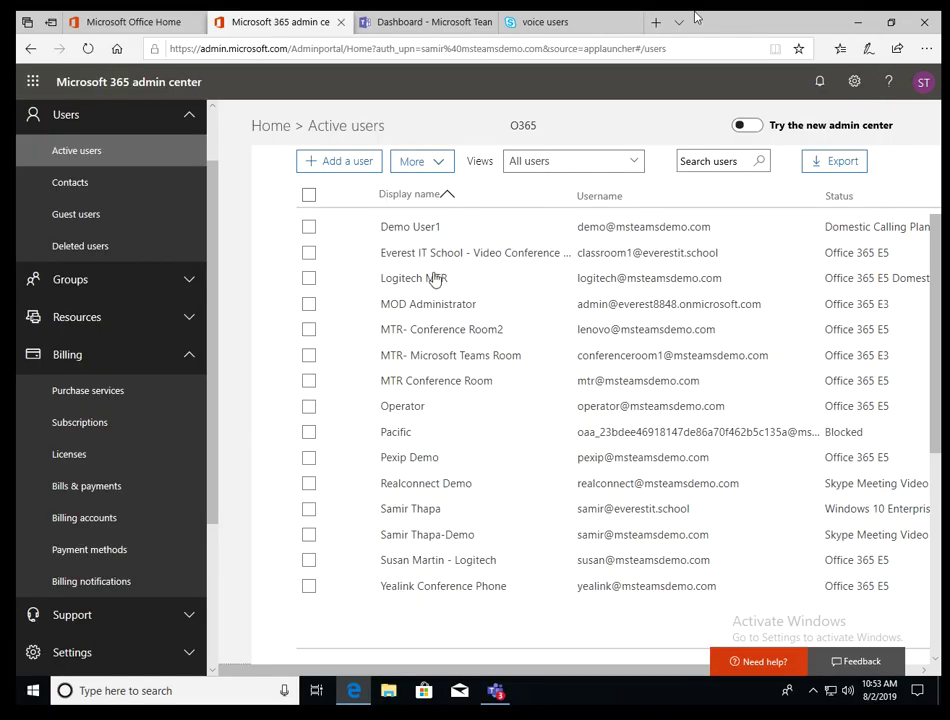
# Step: Switch to the Microsoft Teams app, open the voicemail list, and show the available actions for the newest message
pyautogui.click(497, 691)
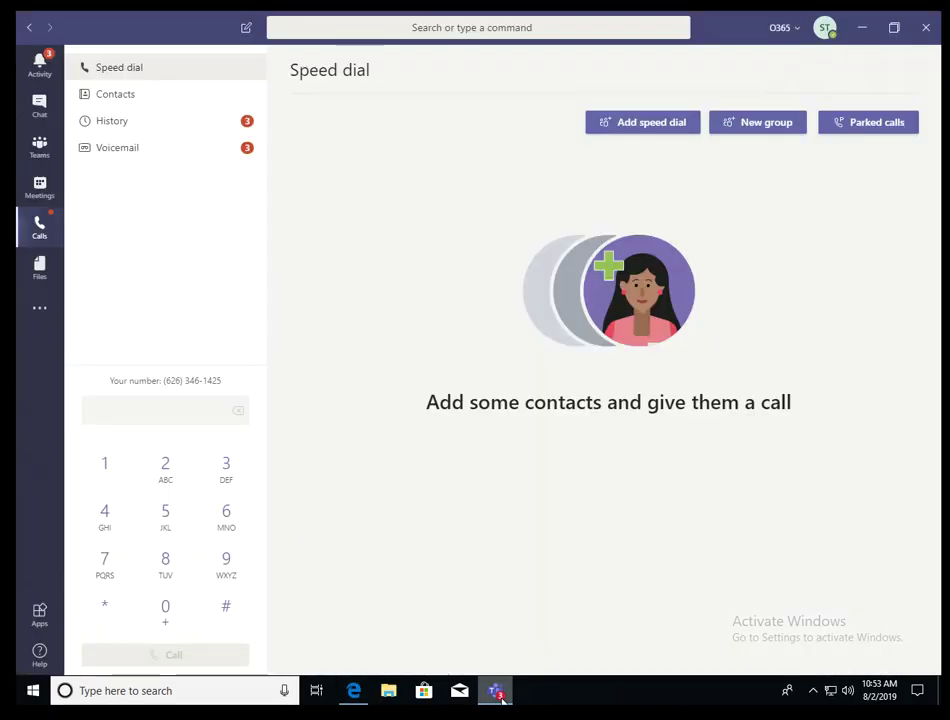
pyautogui.click(107, 150)
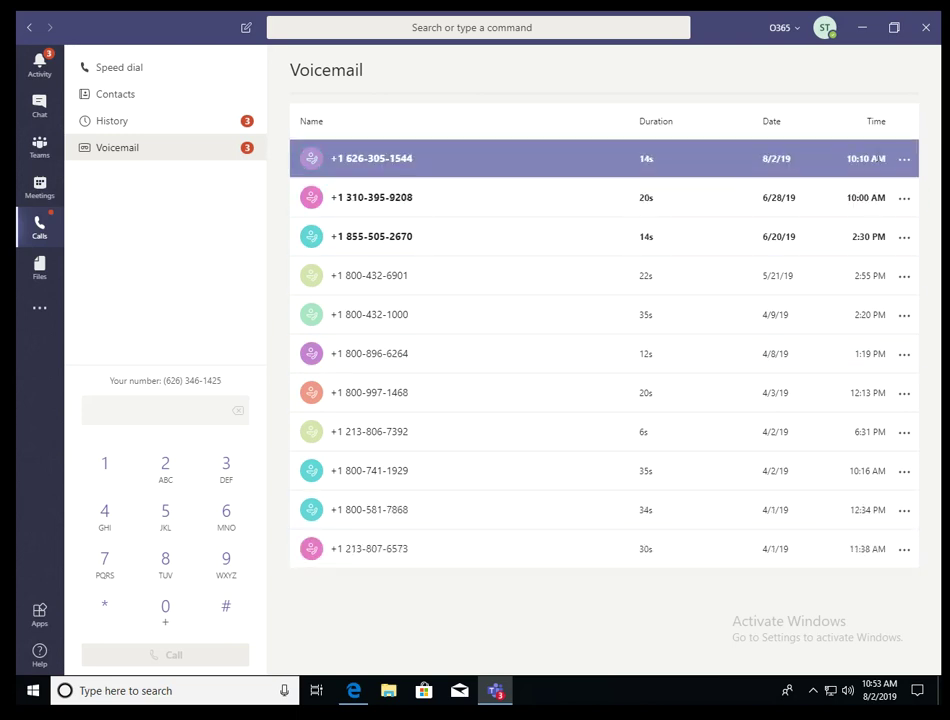
pyautogui.click(907, 160)
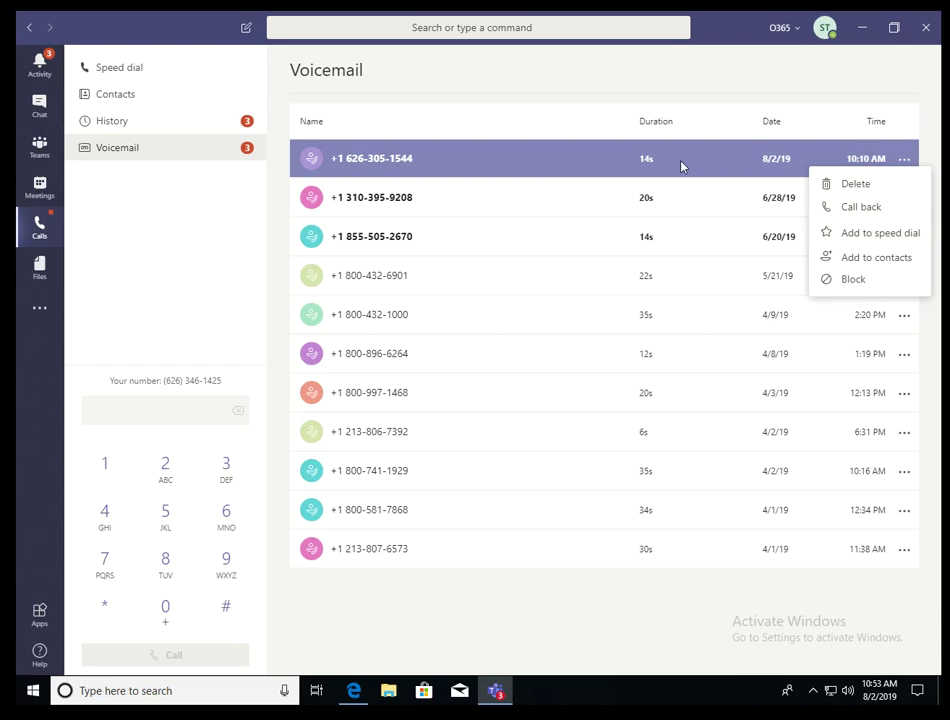
# Step: Expand the three newest voicemails one after another to view their playback controls and transcripts
pyautogui.click(370, 158)
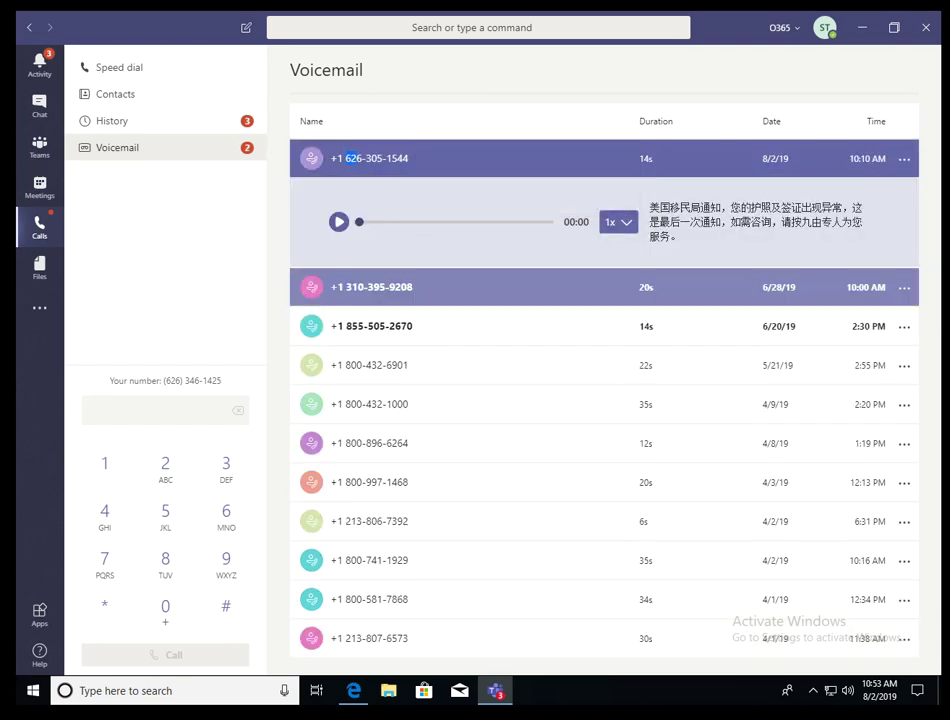
pyautogui.click(333, 285)
pyautogui.click(356, 326)
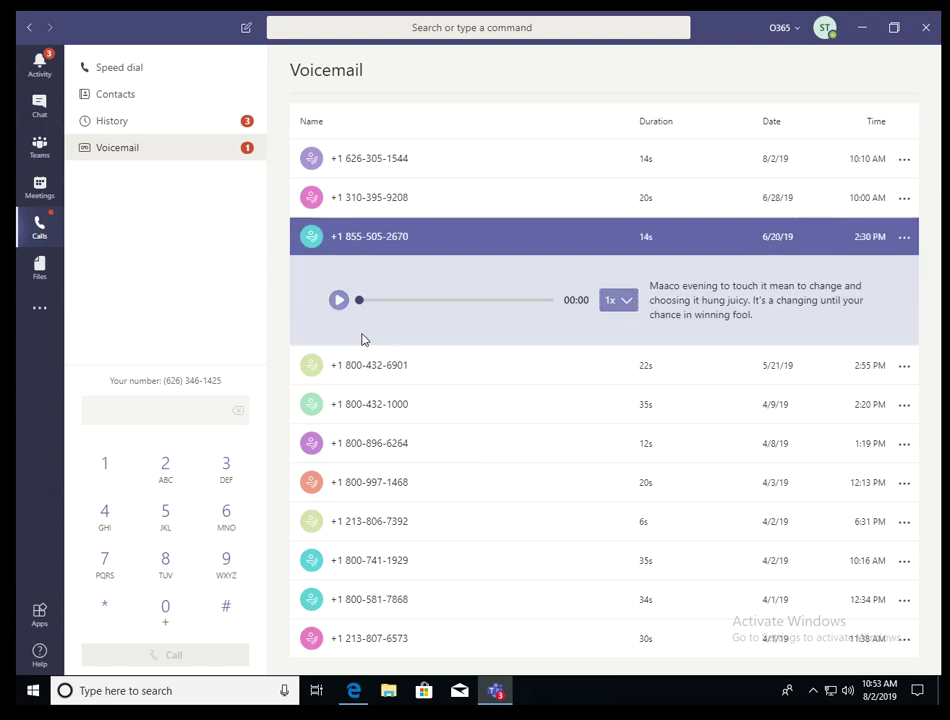